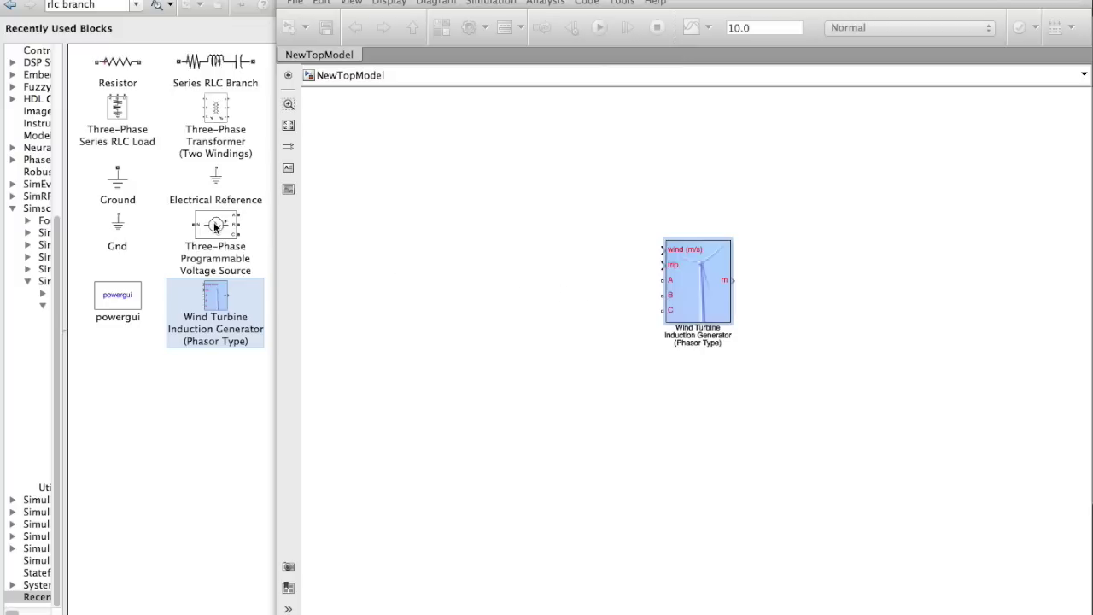
Place a Three-Phase Programmable Voltage Source and a two-winding Three-Phase Transformer side by side, aligned.
{"action": "left_click_drag", "start_coordinate": [215, 225], "coordinate": [389, 307]}
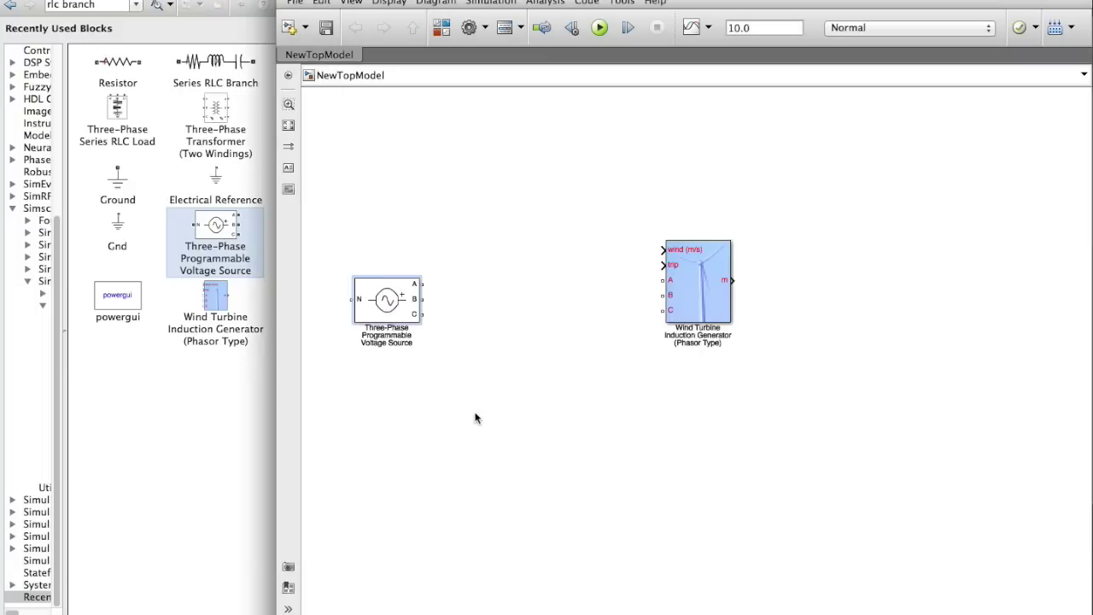
{"action": "scroll", "coordinate": [459, 419], "scroll_direction": "left", "scroll_amount": 3}
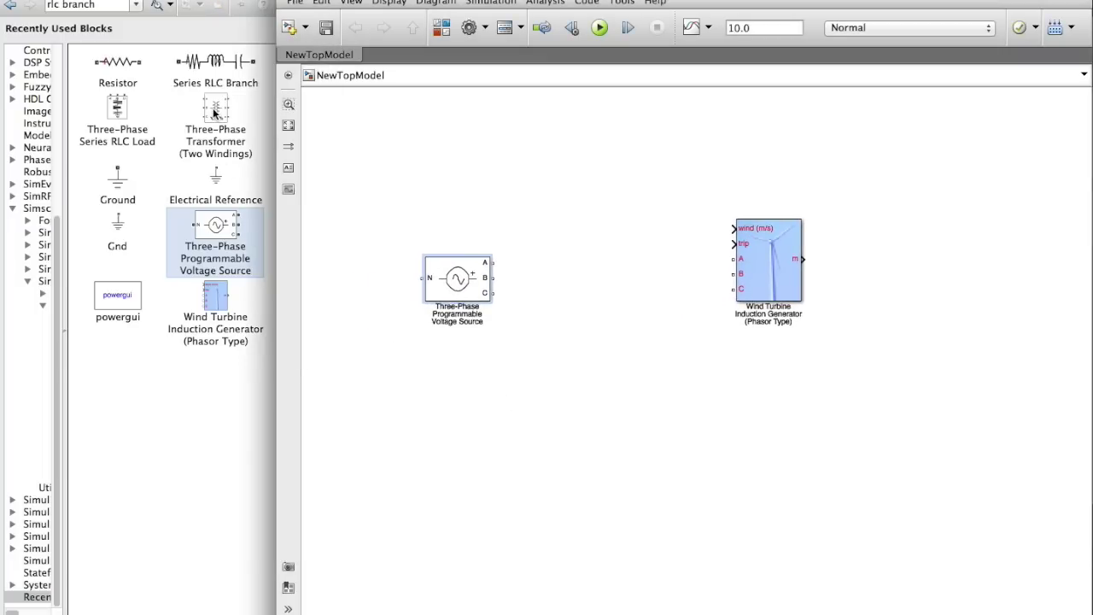
{"action": "left_click_drag", "start_coordinate": [215, 111], "coordinate": [585, 284]}
{"action": "left_click_drag", "start_coordinate": [449, 290], "coordinate": [404, 290]}
{"action": "left_click_drag", "start_coordinate": [593, 292], "coordinate": [578, 287]}
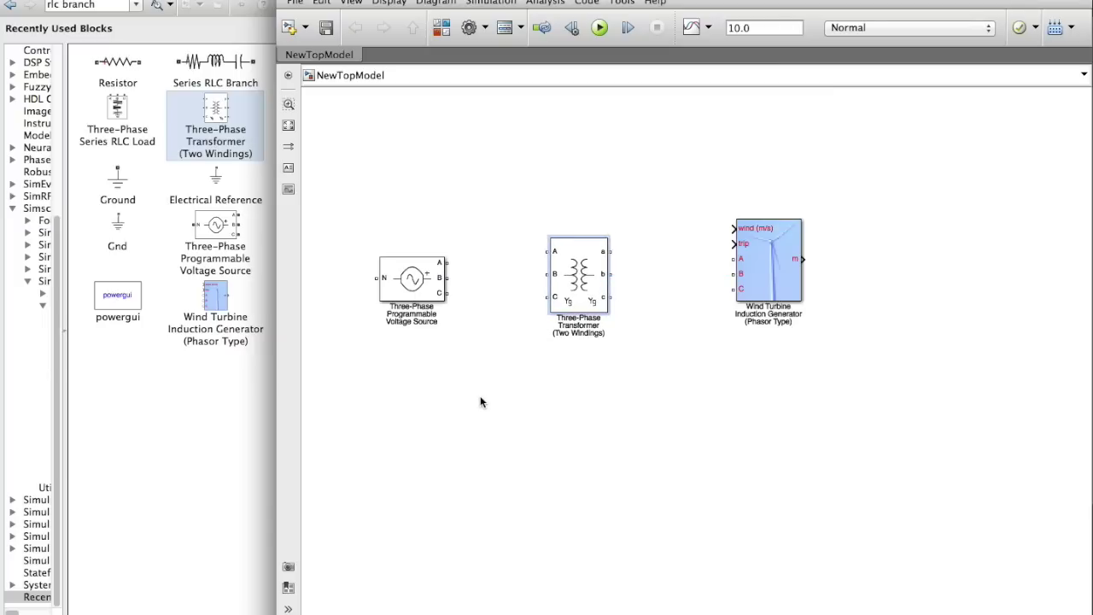
{"action": "left_click", "coordinate": [406, 287]}
Set the voltage source's positive-sequence to [25e3 0 60], keeping swing as generator type.
{"action": "double_click", "coordinate": [407, 289]}
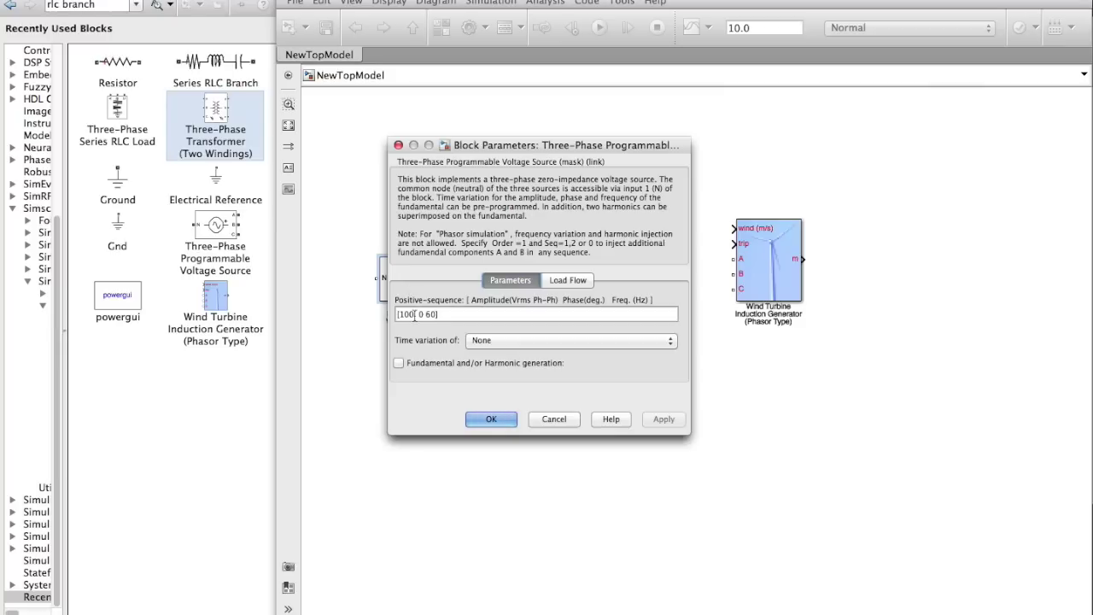
{"action": "left_click", "coordinate": [413, 314]}
{"action": "left_click", "coordinate": [413, 314]}
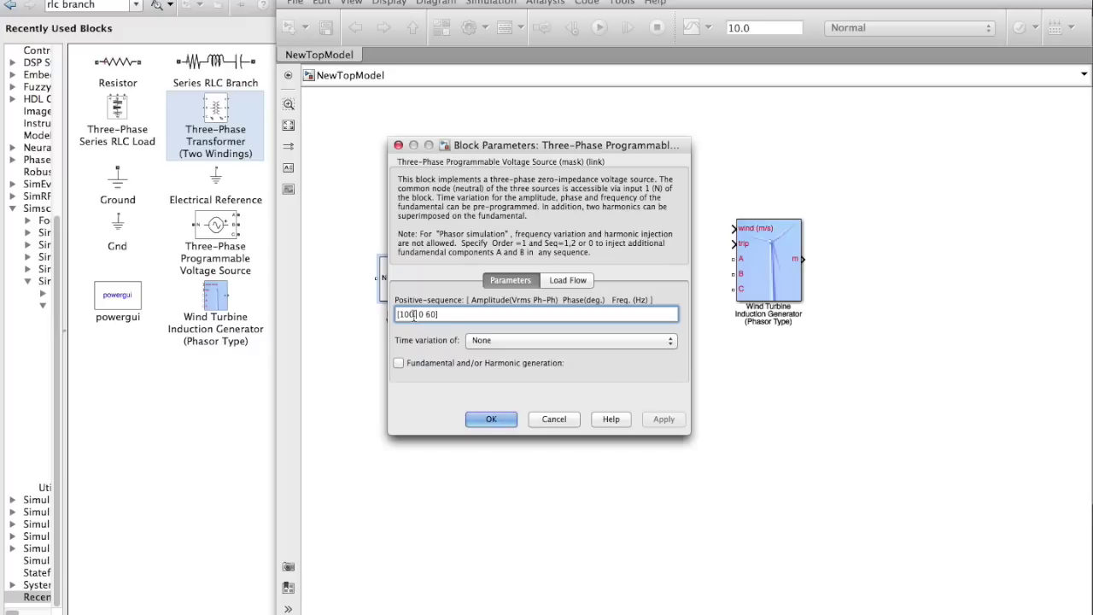
{"action": "left_click_drag", "start_coordinate": [413, 316], "coordinate": [400, 317]}
{"action": "type", "text": "25e3"}
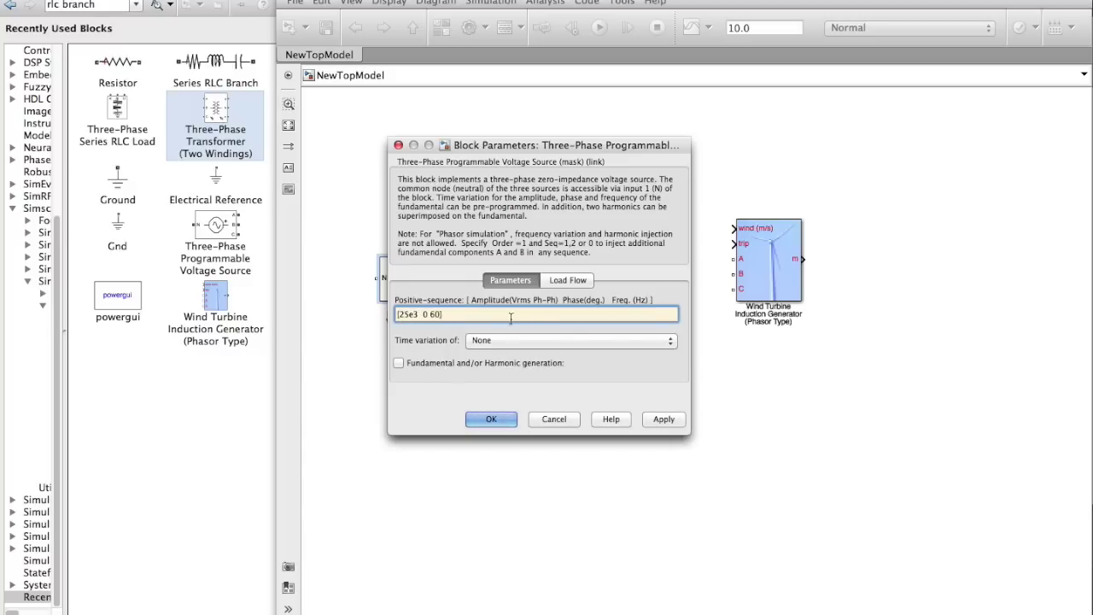
{"action": "left_click", "coordinate": [553, 281]}
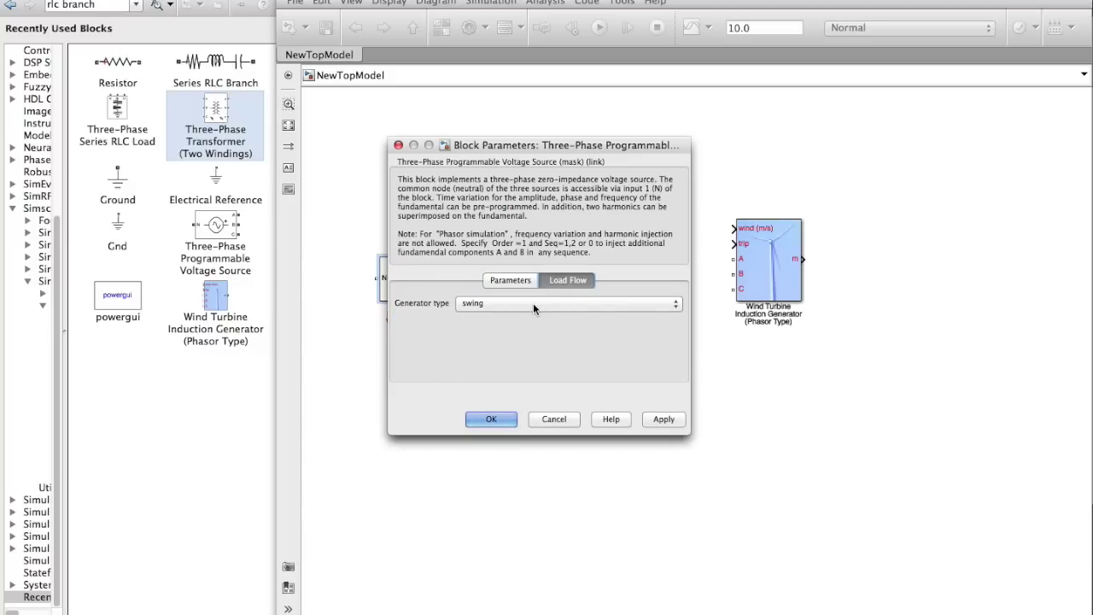
{"action": "left_click", "coordinate": [533, 302]}
{"action": "left_click", "coordinate": [534, 304]}
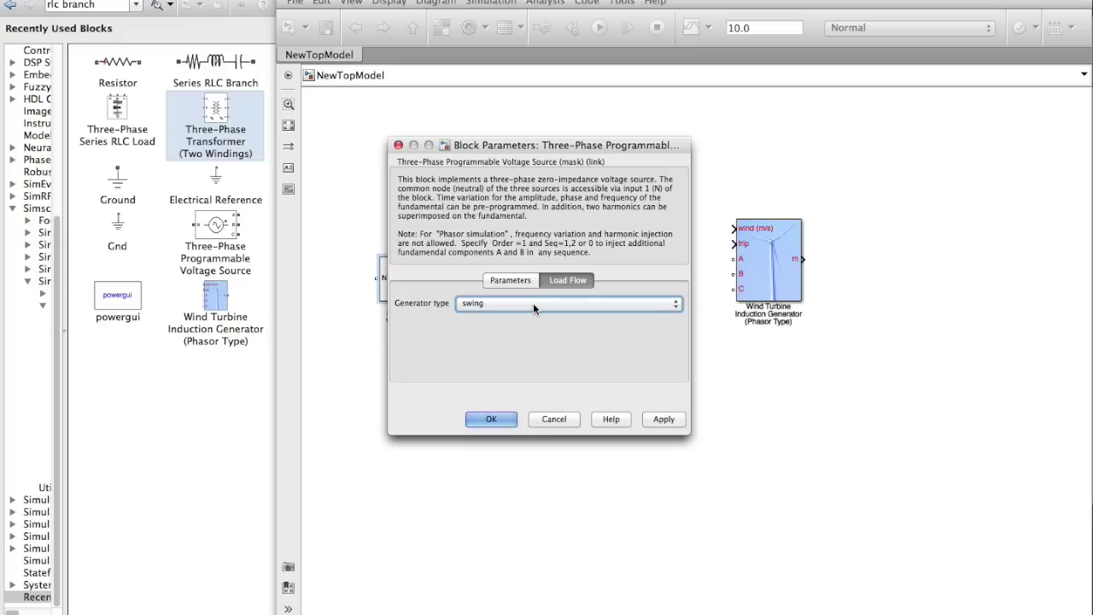
{"action": "left_click", "coordinate": [491, 419]}
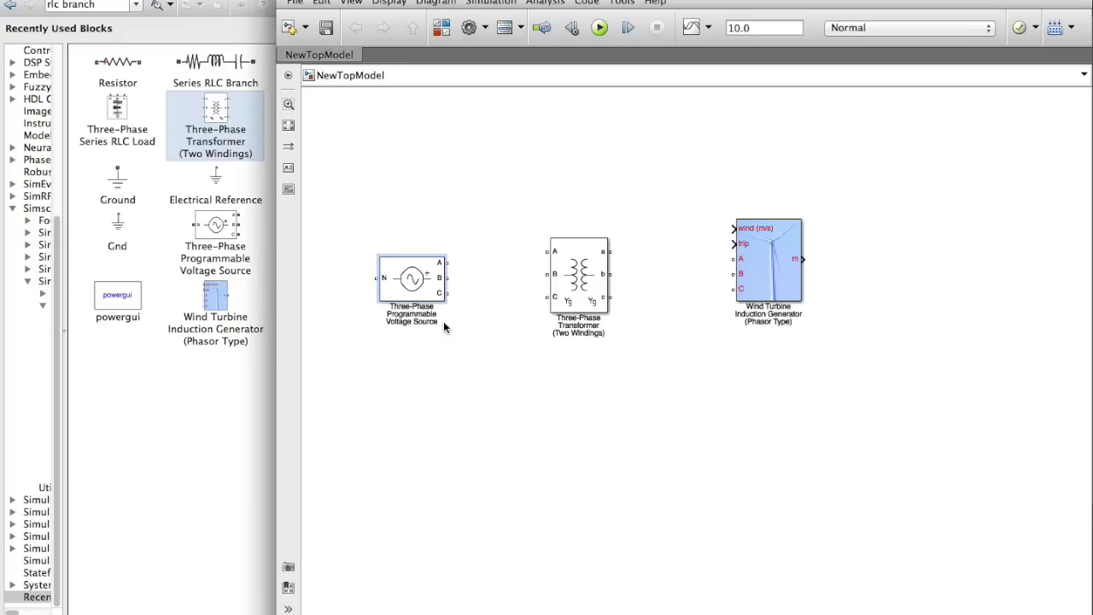
Set the transformer's winding 2 connection to Yn.
{"action": "double_click", "coordinate": [577, 270]}
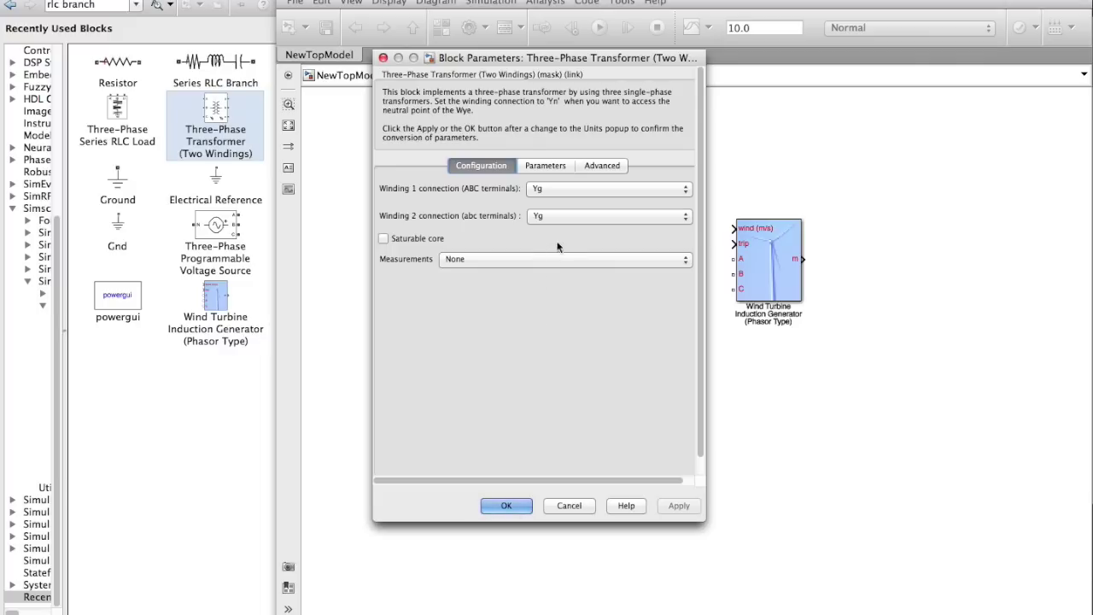
{"action": "left_click", "coordinate": [563, 217]}
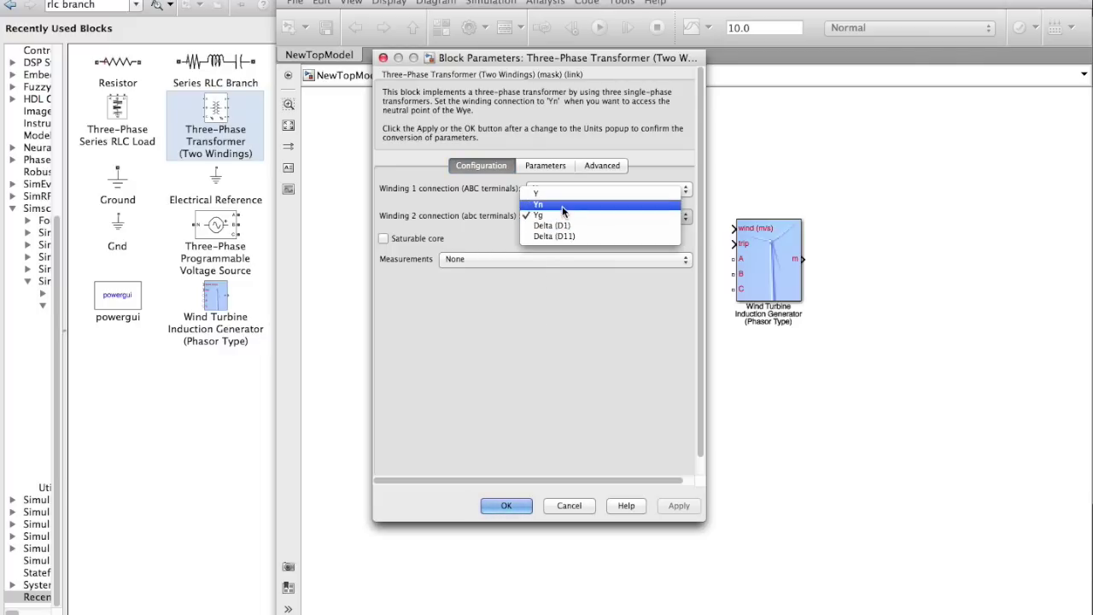
{"action": "left_click", "coordinate": [562, 206]}
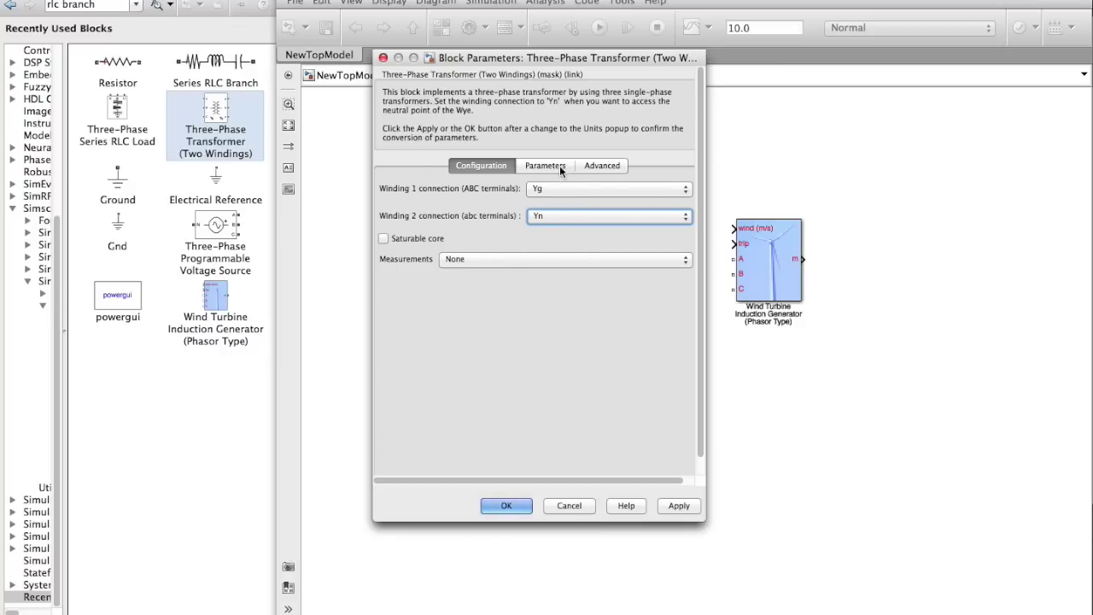
Enter nominal power [4e6, 60] and a winding 1 voltage of 25e3.
{"action": "left_click", "coordinate": [560, 169]}
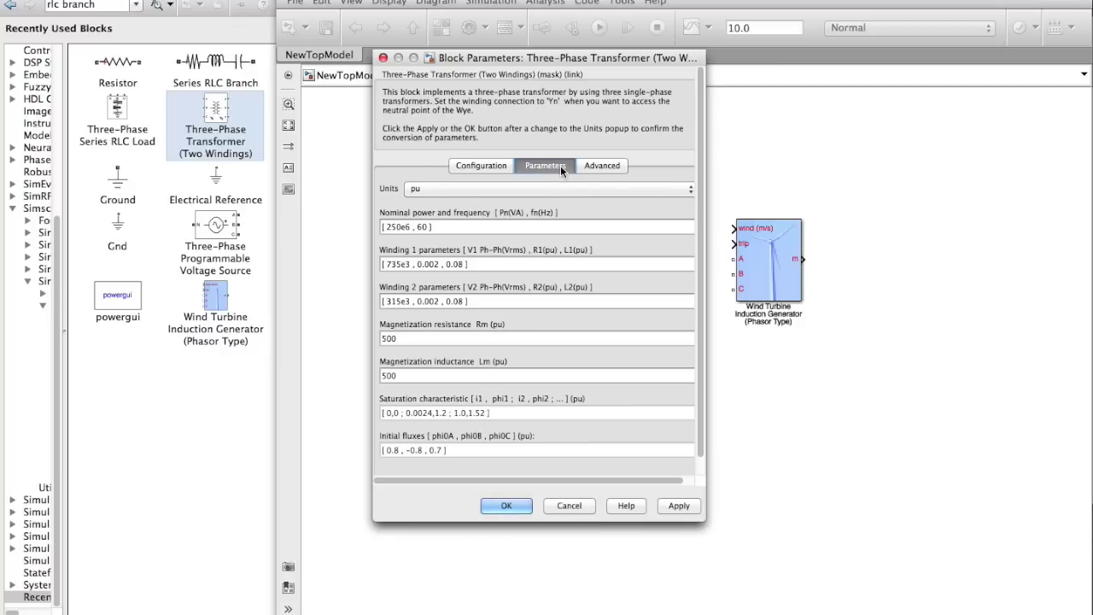
{"action": "left_click", "coordinate": [398, 227]}
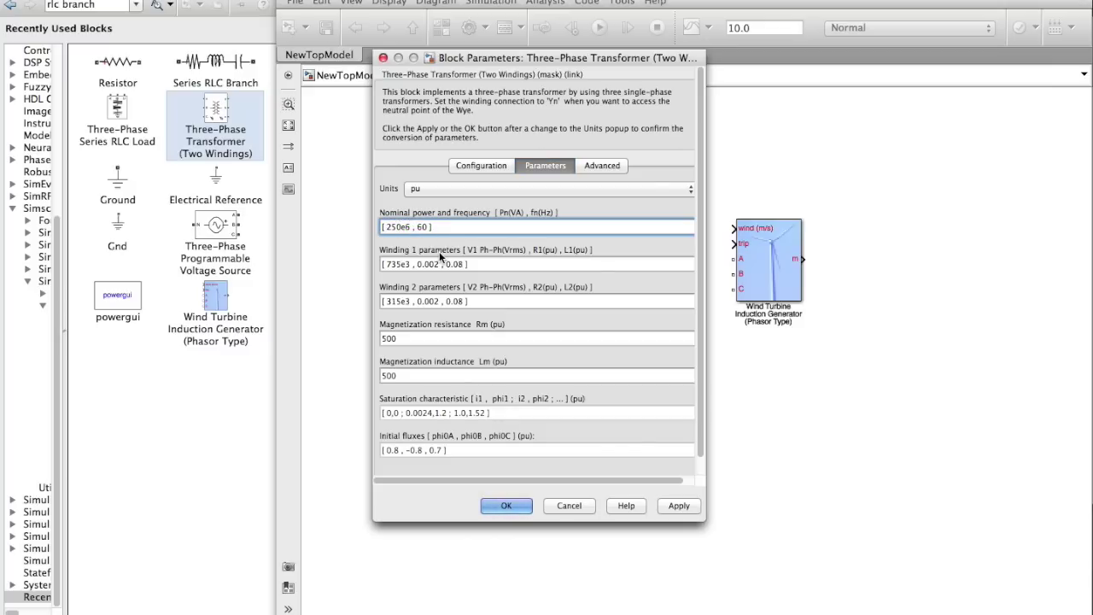
{"action": "key", "text": "BackSpace"}
{"action": "key", "text": "BackSpace"}
{"action": "key", "text": "BackSpace"}
{"action": "type", "text": "4"}
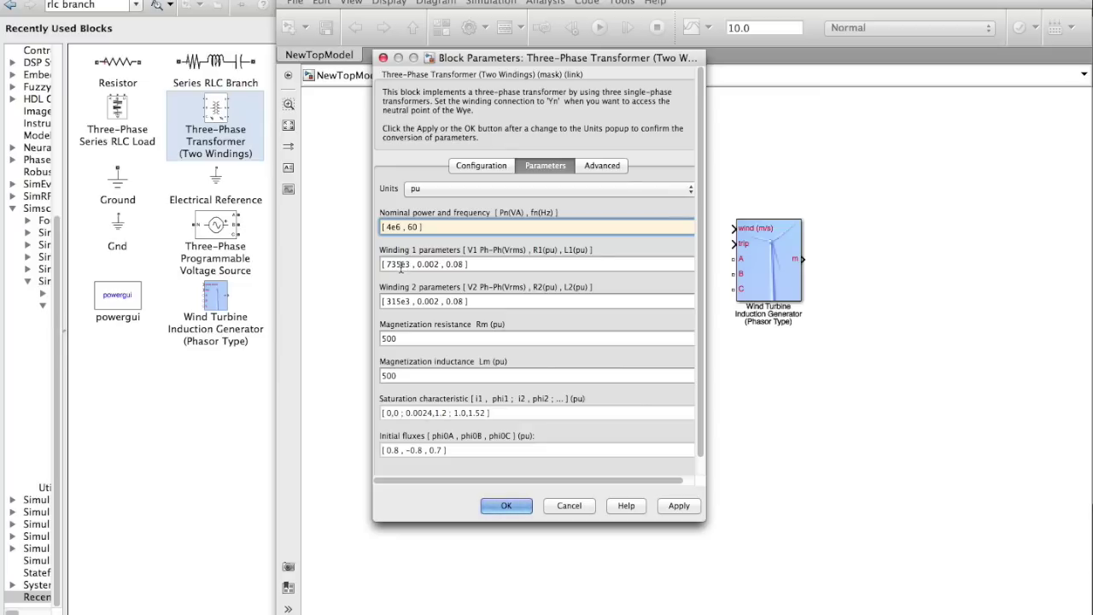
{"action": "key", "text": "Tab"}
{"action": "left_click", "coordinate": [403, 265]}
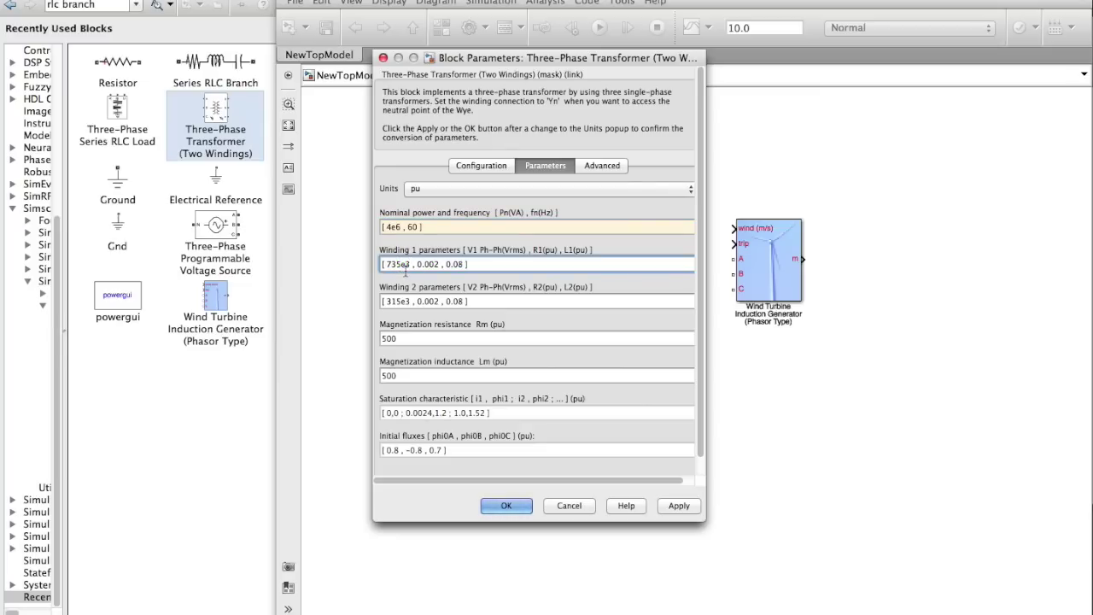
{"action": "key", "text": "BackSpace"}
{"action": "key", "text": "BackSpace"}
{"action": "key", "text": "BackSpace"}
{"action": "type", "text": "25/3"}
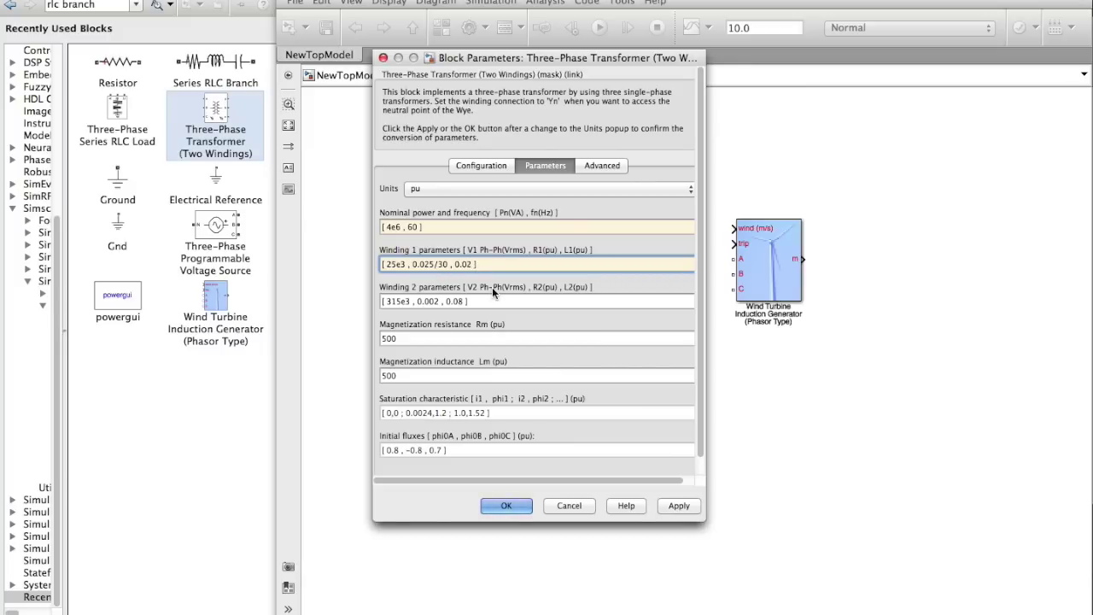
Change the transformer's winding 2 parameters to [575, 0.025/30, 0.025].
{"action": "left_click", "coordinate": [401, 303]}
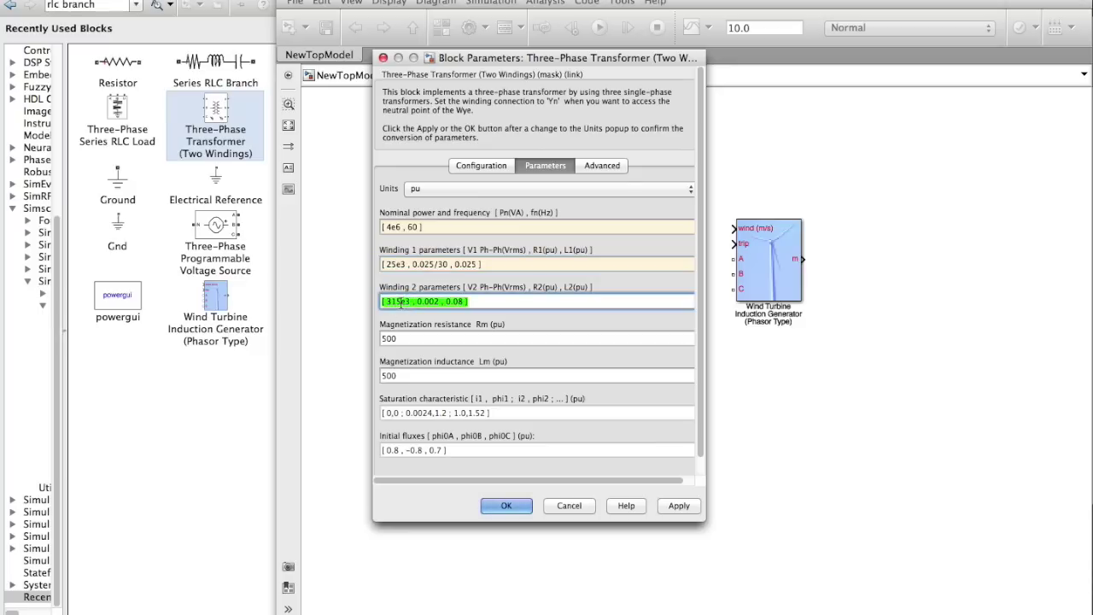
{"action": "double_click", "coordinate": [401, 304]}
{"action": "left_click", "coordinate": [400, 303]}
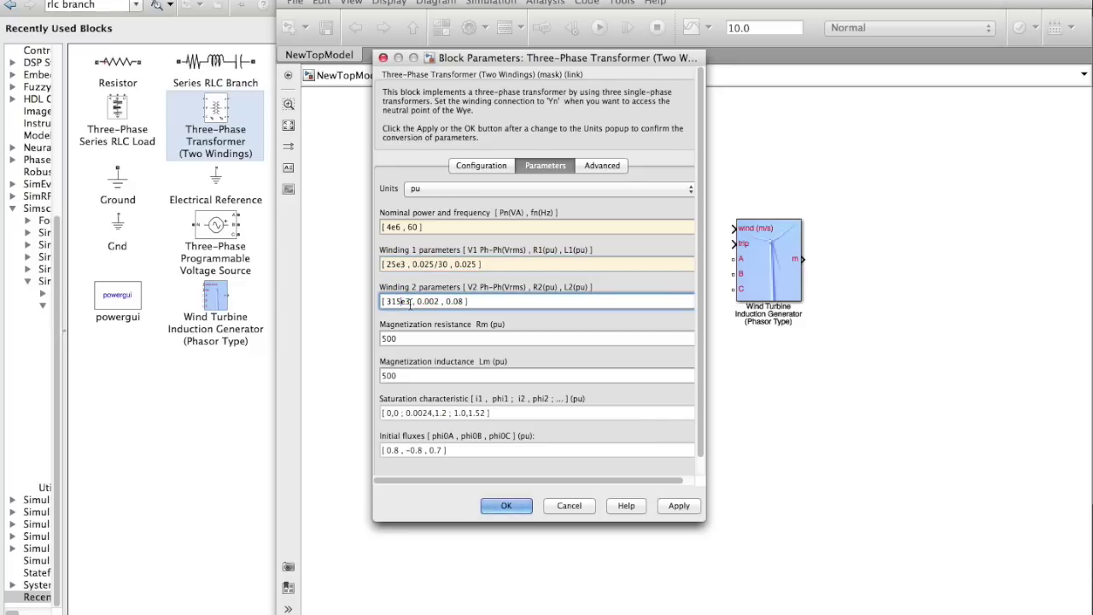
{"action": "key", "text": "BackSpace"}
{"action": "key", "text": "BackSpace"}
{"action": "key", "text": "BackSpace"}
{"action": "key", "text": "BackSpace"}
{"action": "key", "text": "BackSpace"}
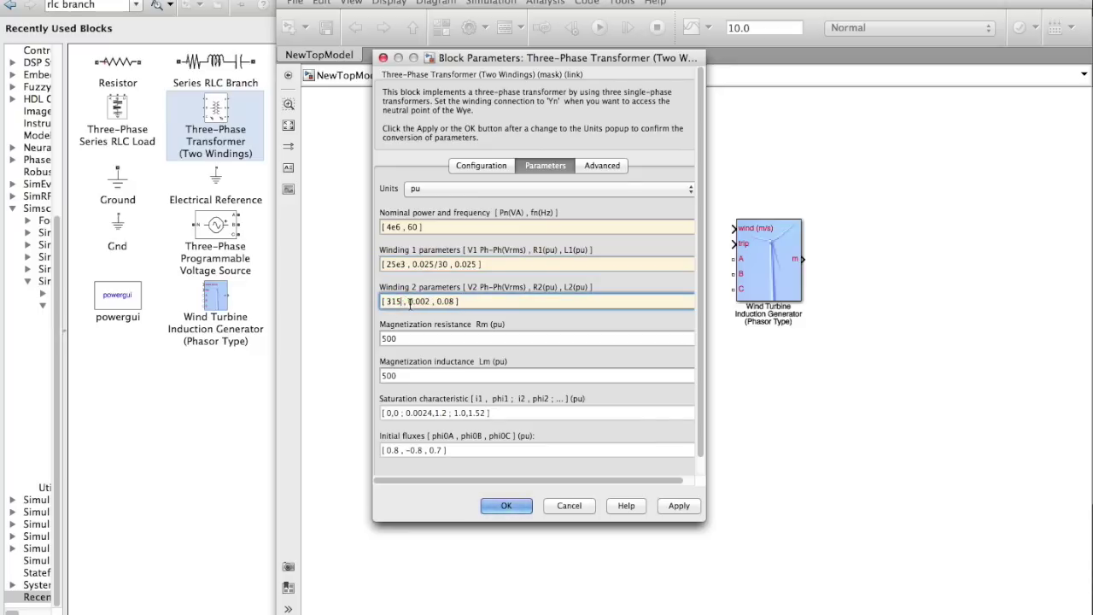
{"action": "type", "text": "575"}
{"action": "left_click", "coordinate": [429, 301]}
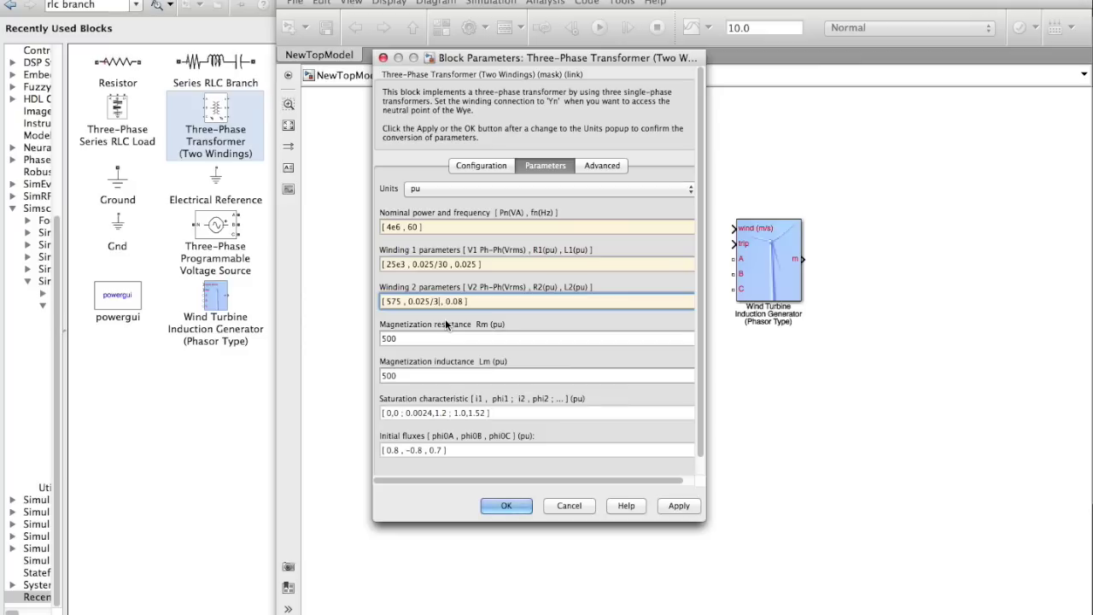
{"action": "key", "text": "Right"}
{"action": "key", "text": "Right"}
{"action": "key", "text": "BackSpace"}
Set the magnetization inductance to inf and confirm the transformer settings.
{"action": "scroll", "coordinate": [431, 339], "scroll_direction": "down", "scroll_amount": 1}
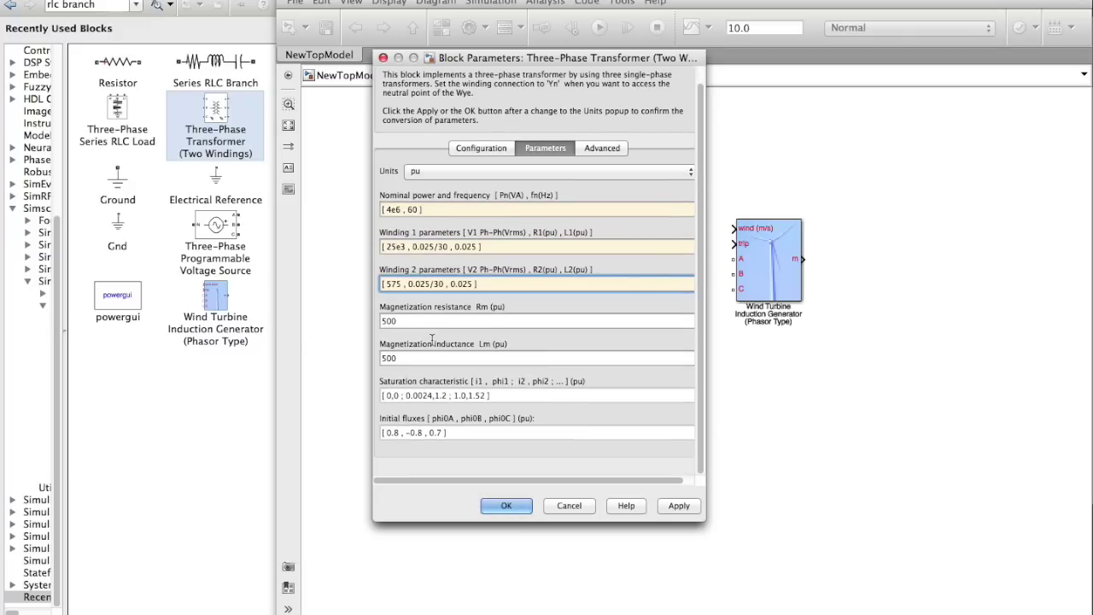
{"action": "double_click", "coordinate": [409, 360]}
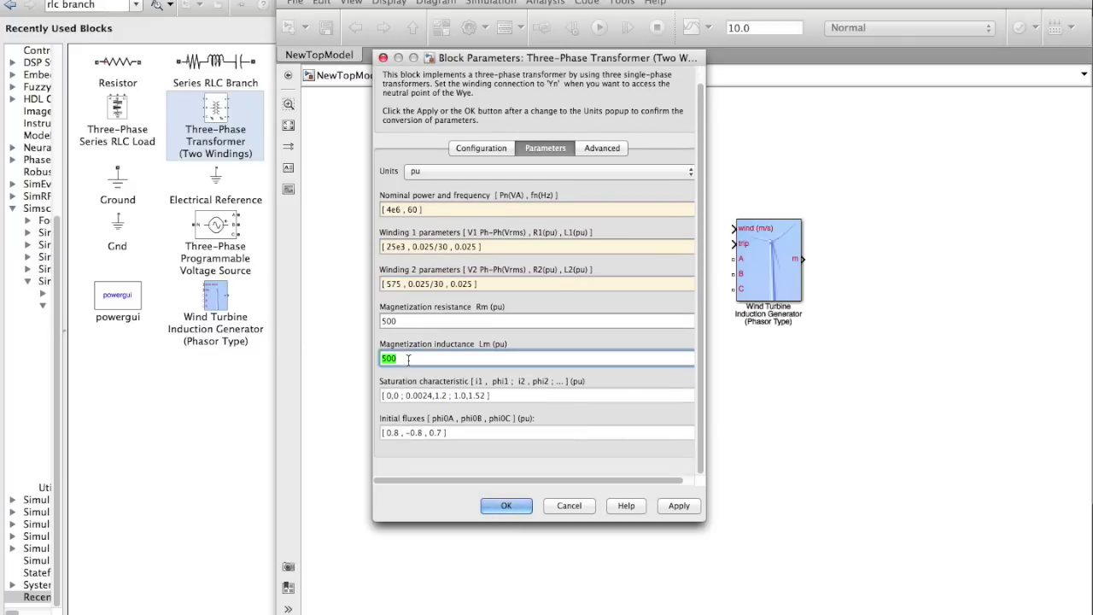
{"action": "type", "text": "inf"}
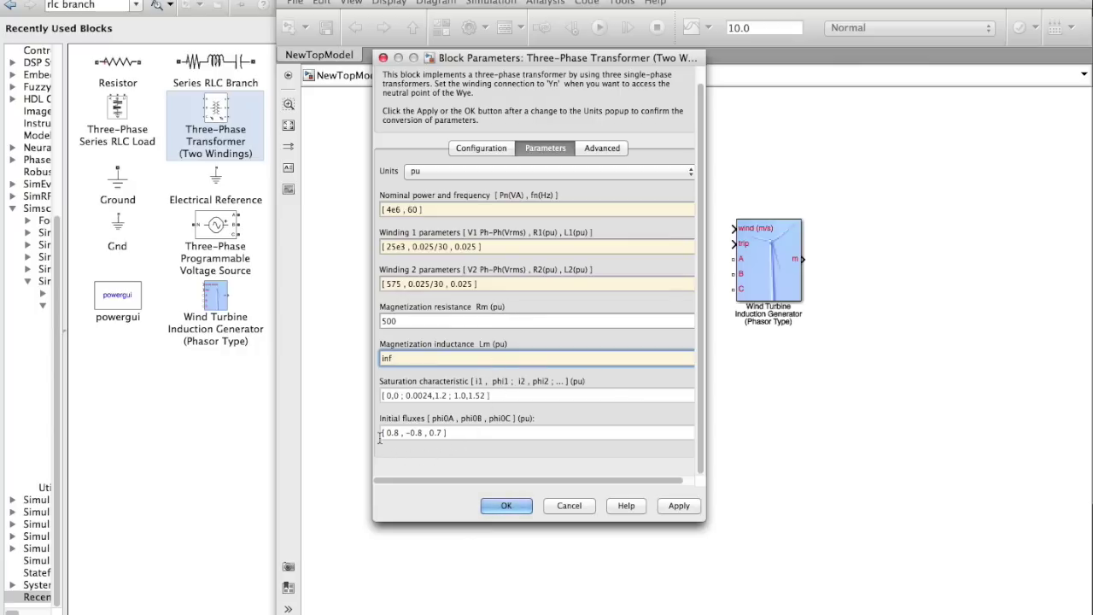
{"action": "left_click", "coordinate": [434, 397]}
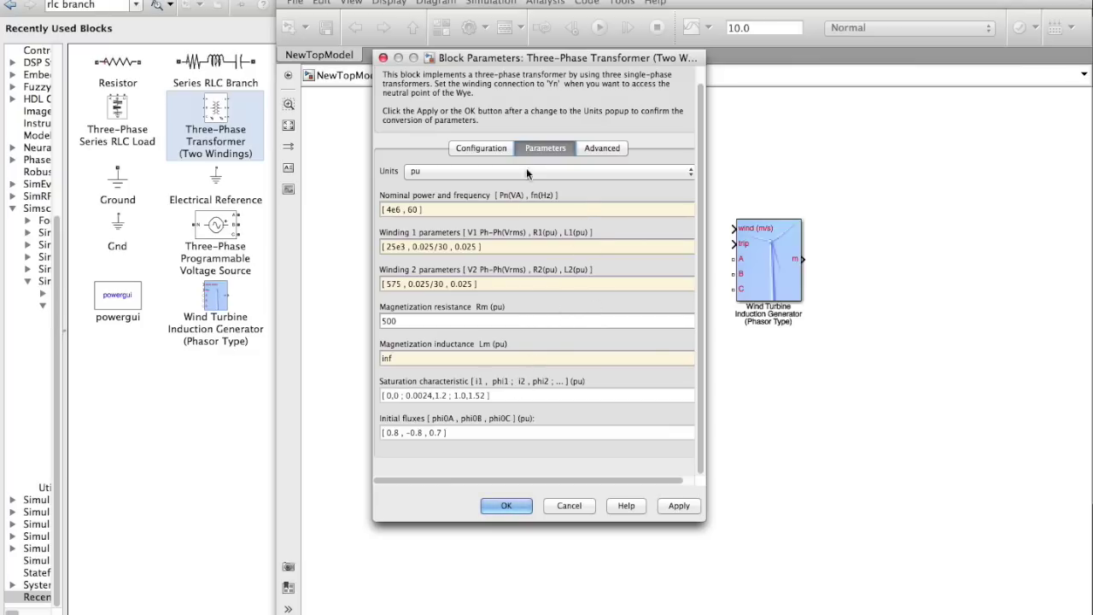
{"action": "left_click", "coordinate": [601, 148]}
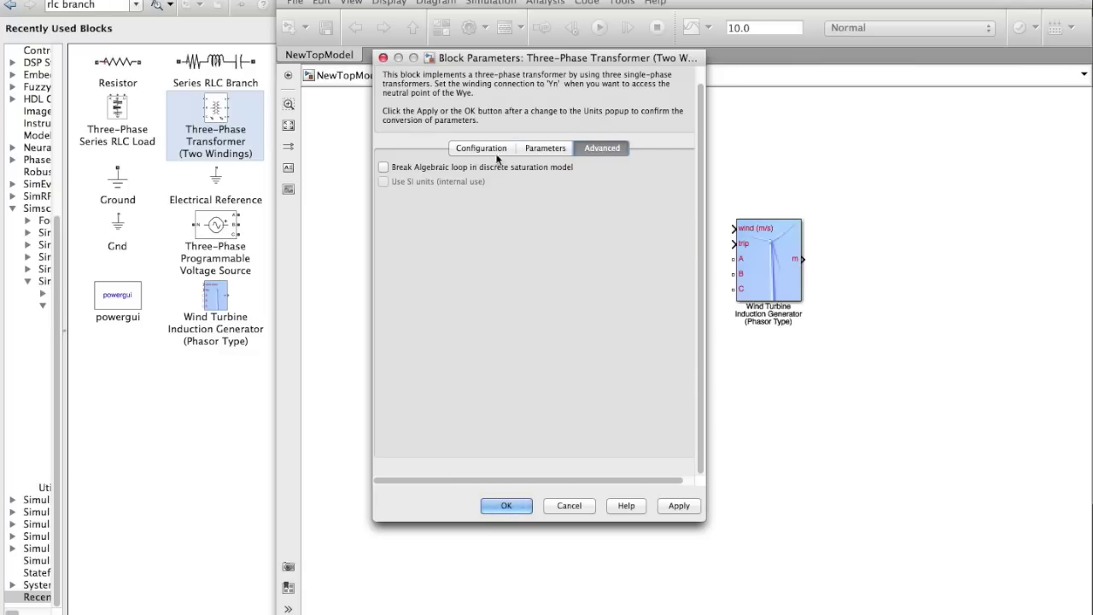
{"action": "left_click", "coordinate": [536, 149]}
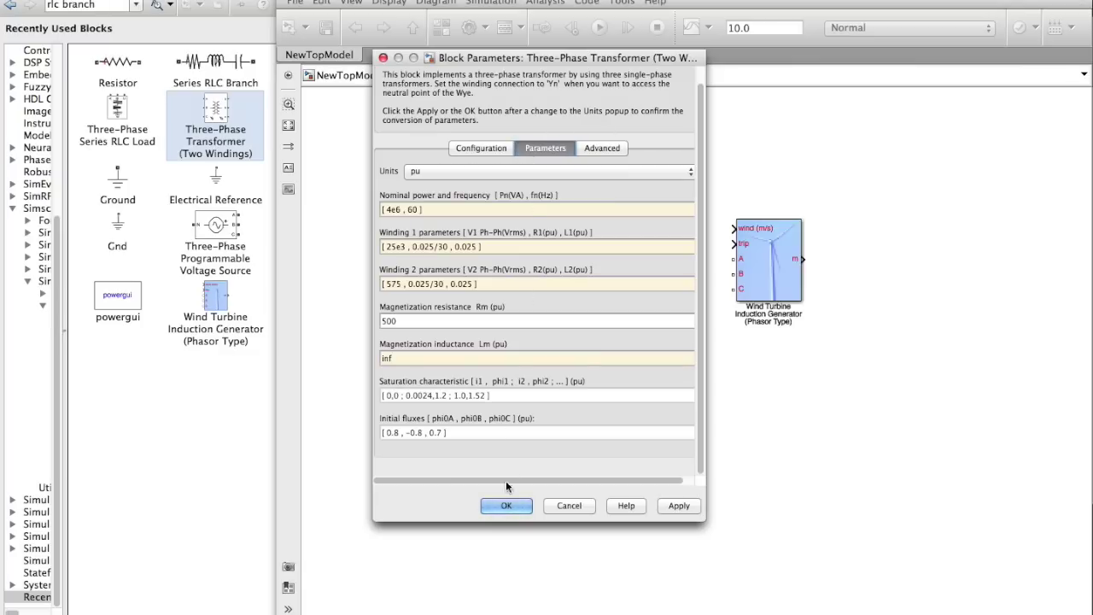
{"action": "left_click", "coordinate": [507, 505]}
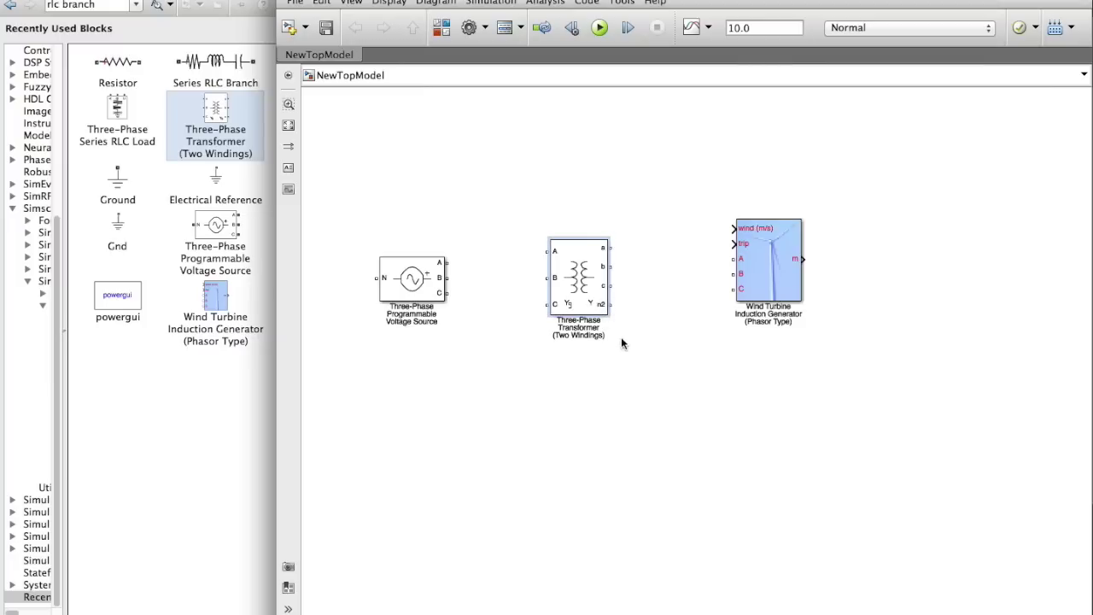
Add a Series RLC Branch below the transformer, rotated vertical and wired to n2.
{"action": "left_click", "coordinate": [215, 61]}
{"action": "left_click_drag", "start_coordinate": [215, 62], "coordinate": [650, 415]}
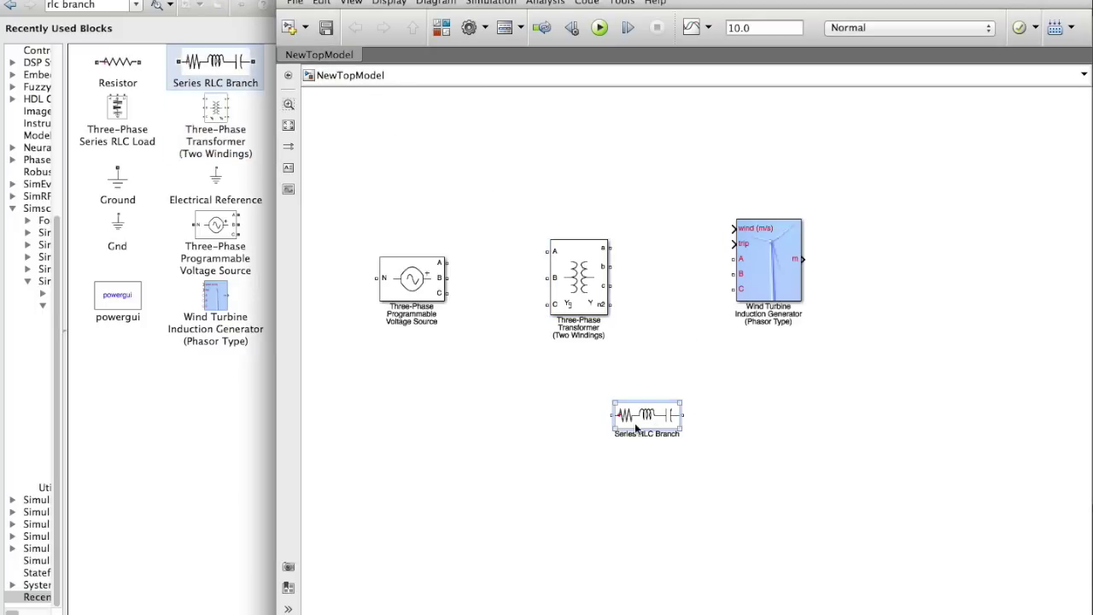
{"action": "right_click", "coordinate": [640, 421]}
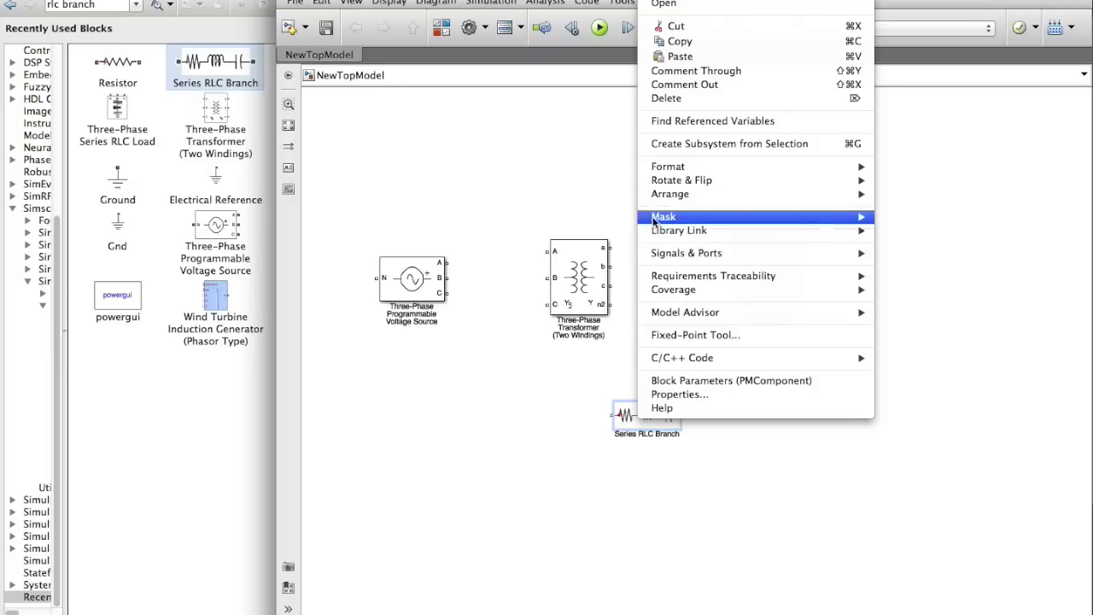
{"action": "mouse_move", "coordinate": [654, 184]}
{"action": "left_click", "coordinate": [910, 184]}
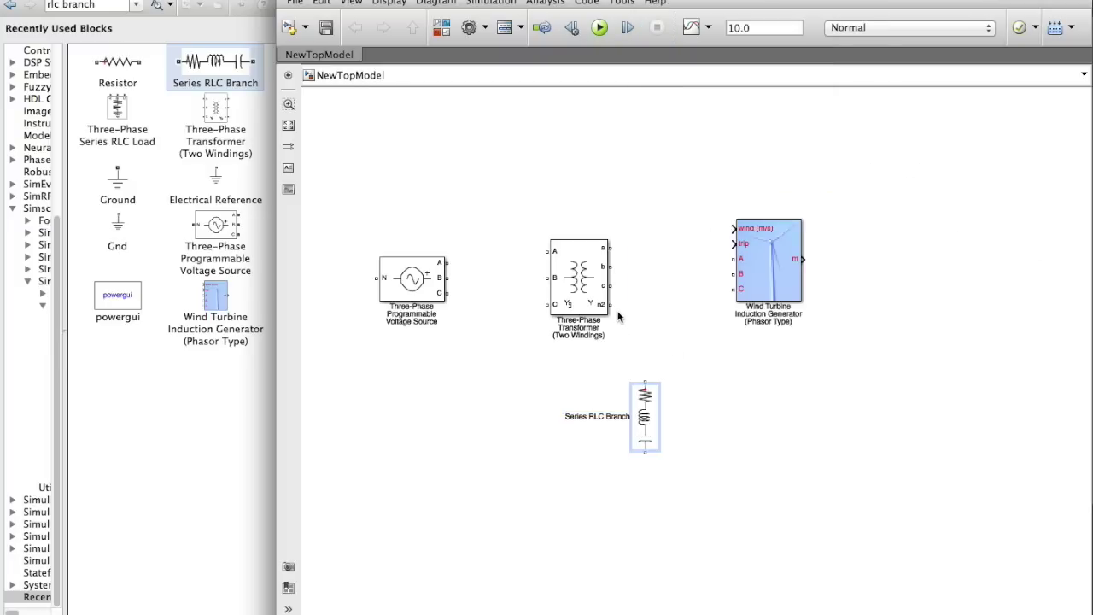
{"action": "left_click_drag", "start_coordinate": [610, 304], "coordinate": [646, 379]}
{"action": "left_click", "coordinate": [643, 421]}
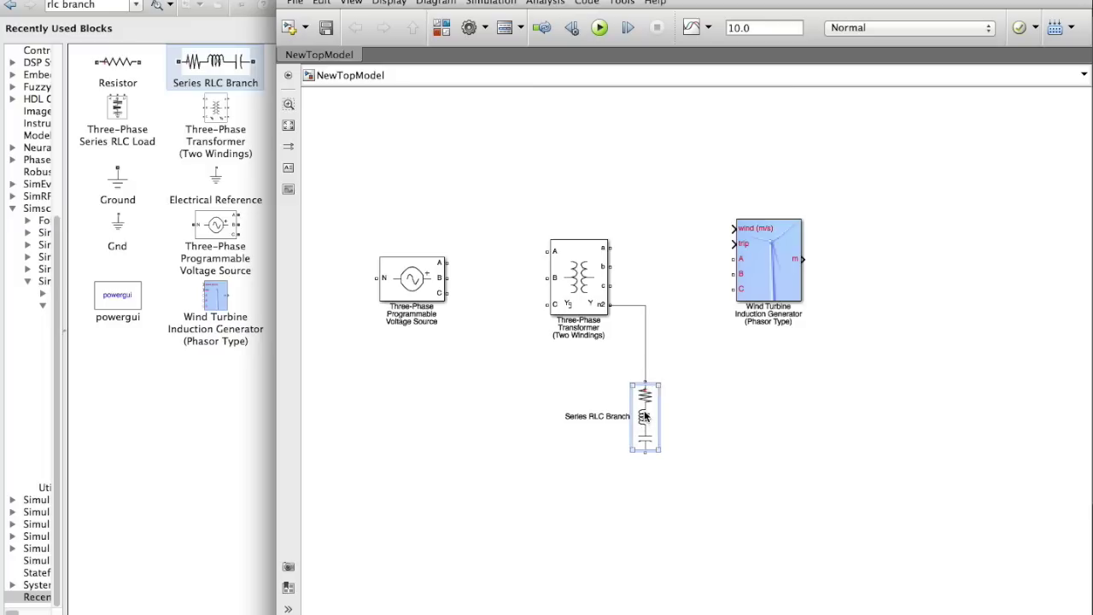
Make the branch a resistor-only type with 66 ohms resistance.
{"action": "double_click", "coordinate": [645, 416]}
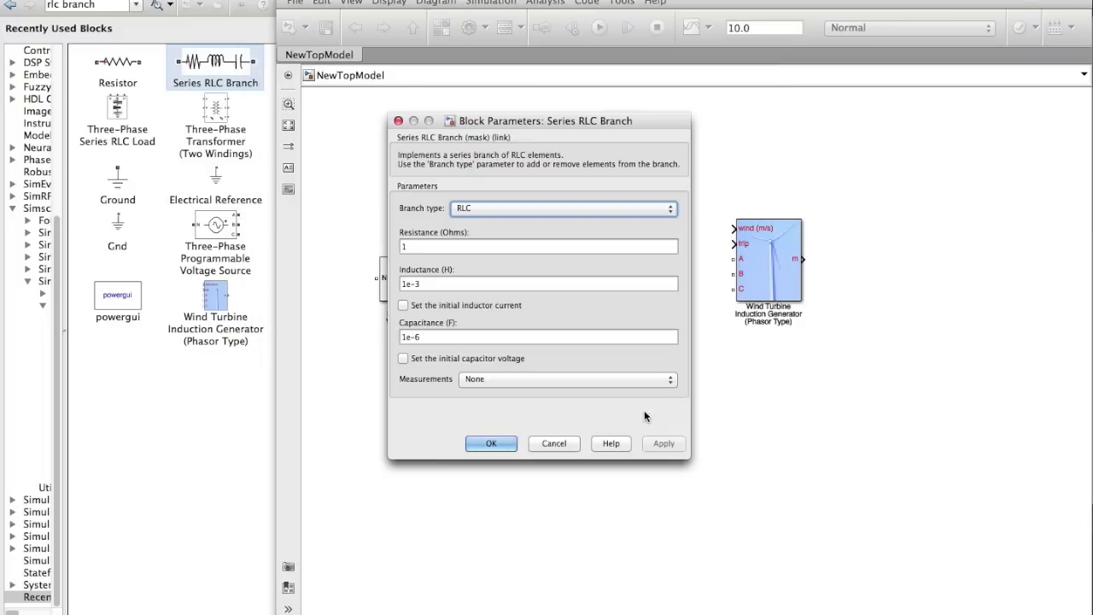
{"action": "left_click", "coordinate": [586, 210]}
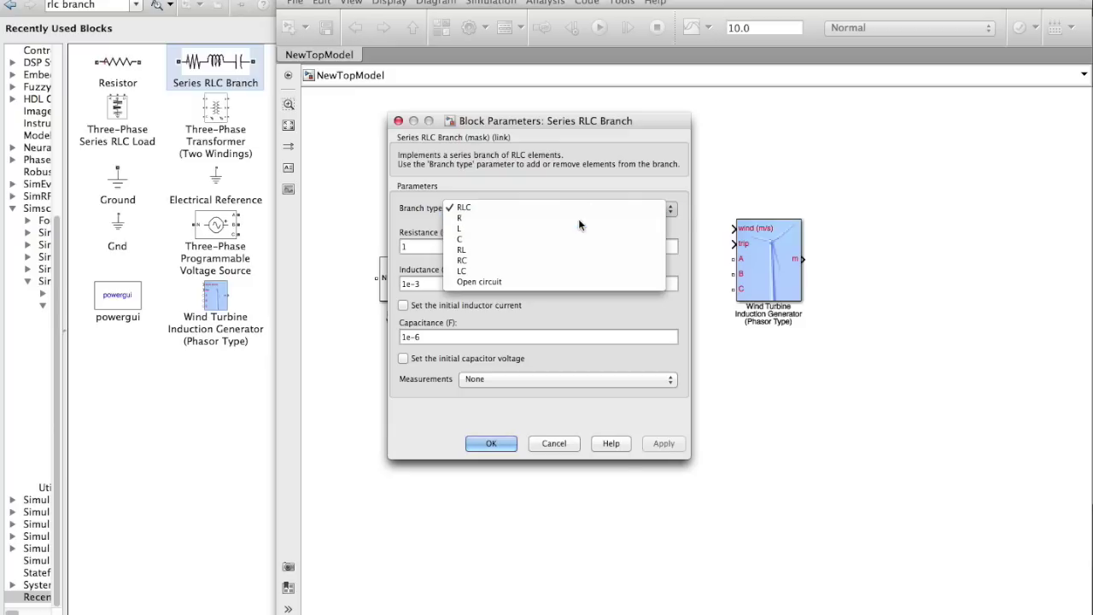
{"action": "left_click", "coordinate": [578, 219]}
{"action": "double_click", "coordinate": [495, 246]}
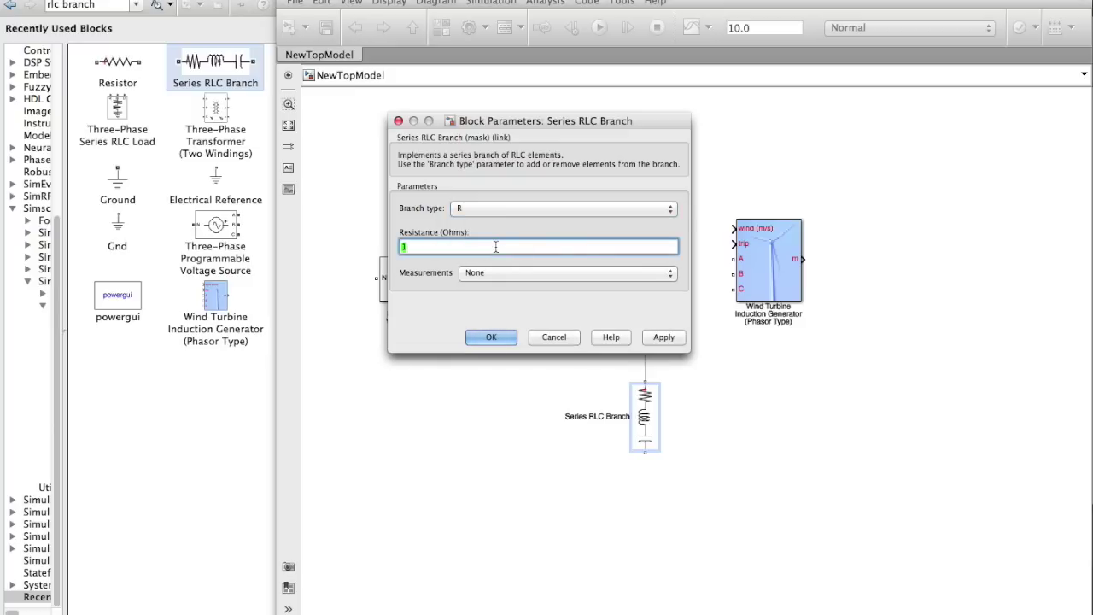
{"action": "type", "text": "66"}
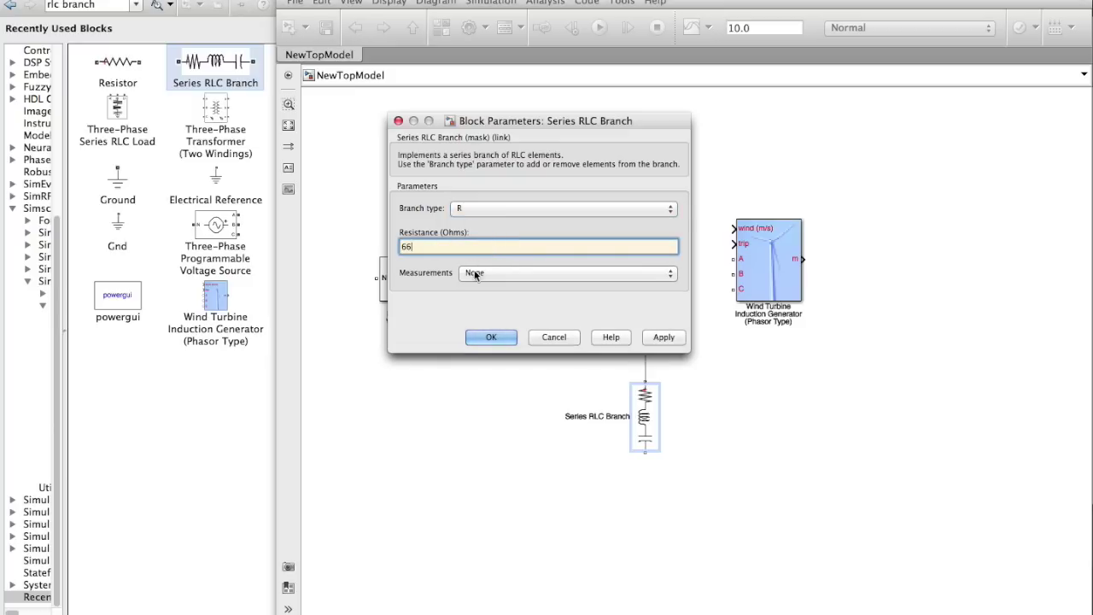
{"action": "left_click", "coordinate": [482, 338]}
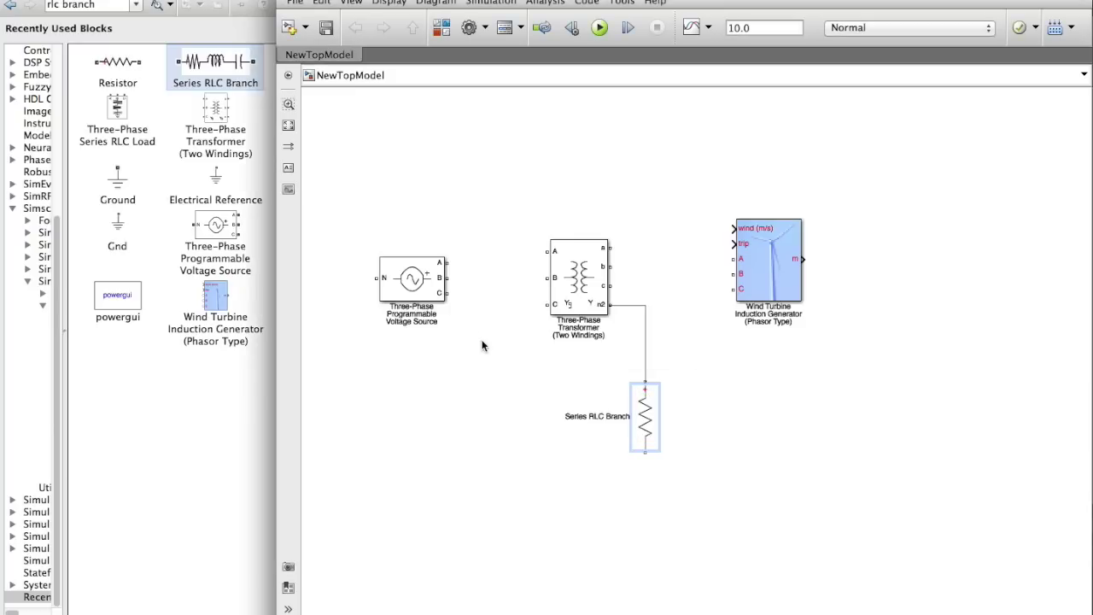
{"action": "left_click_drag", "start_coordinate": [649, 455], "coordinate": [673, 475]}
Ground the resistor's lower end and the source's neutral, then add a Three-Phase Series RLC Load.
{"action": "left_click", "coordinate": [118, 186]}
{"action": "left_click_drag", "start_coordinate": [118, 186], "coordinate": [647, 495]}
{"action": "left_click_drag", "start_coordinate": [645, 451], "coordinate": [645, 484]}
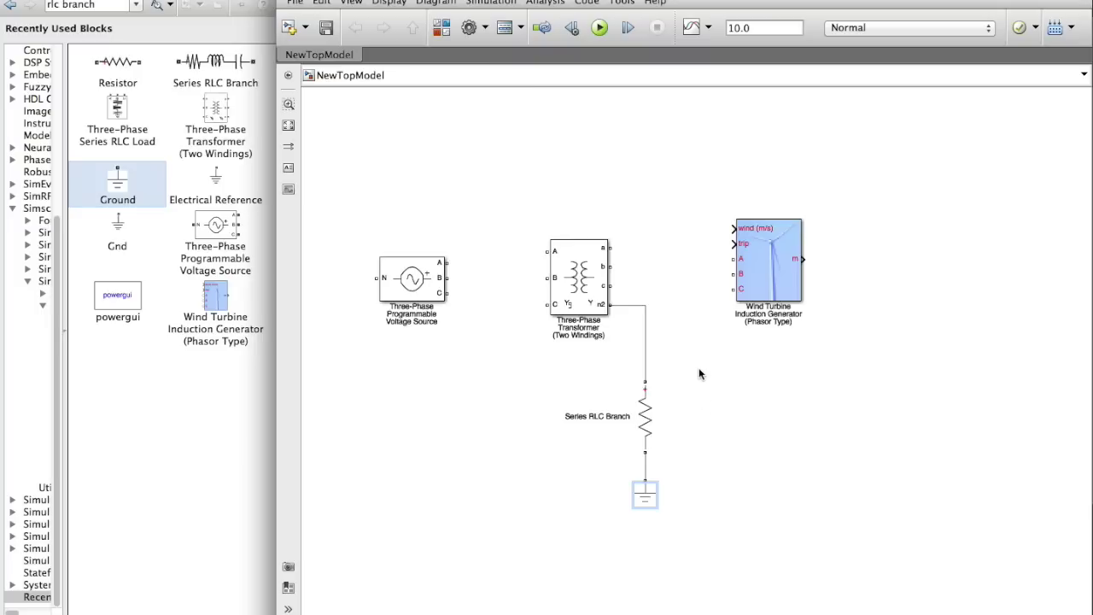
{"action": "left_click_drag", "start_coordinate": [126, 187], "coordinate": [350, 435]}
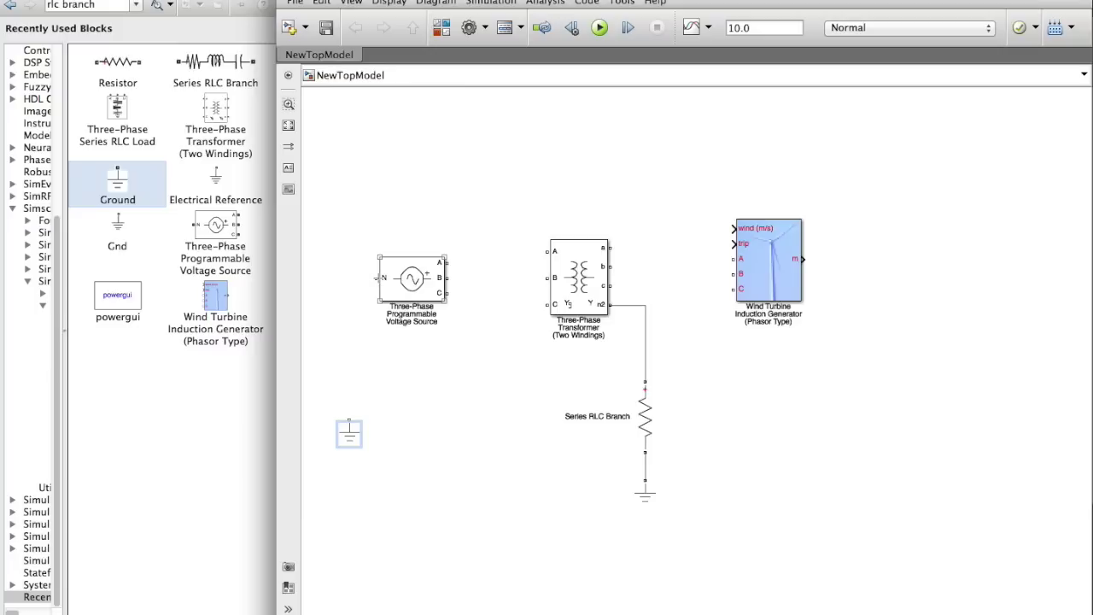
{"action": "left_click_drag", "start_coordinate": [378, 277], "coordinate": [349, 424]}
{"action": "left_click_drag", "start_coordinate": [117, 111], "coordinate": [706, 441]}
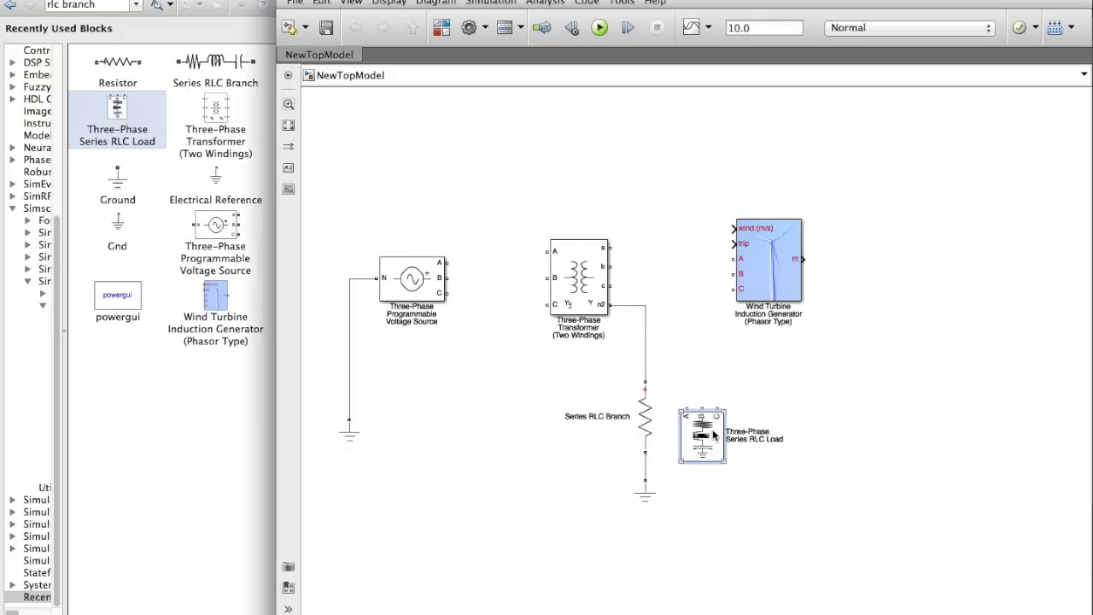
{"action": "double_click", "coordinate": [707, 434]}
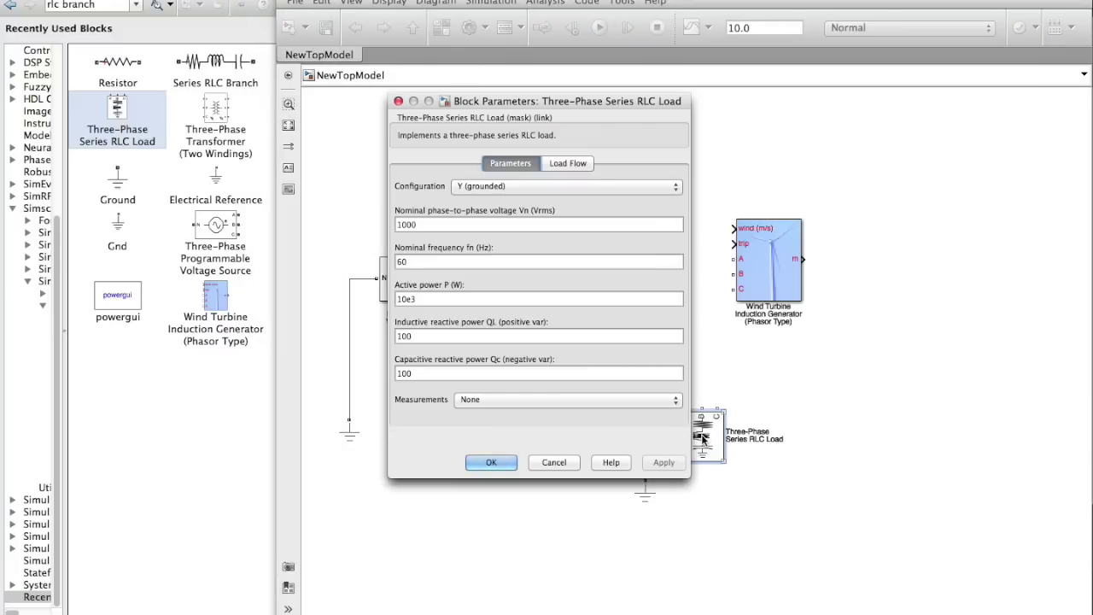
Configure the load as Delta, 575 V, P 0, QL 0, Qc 400e3 var.
{"action": "left_click", "coordinate": [504, 190]}
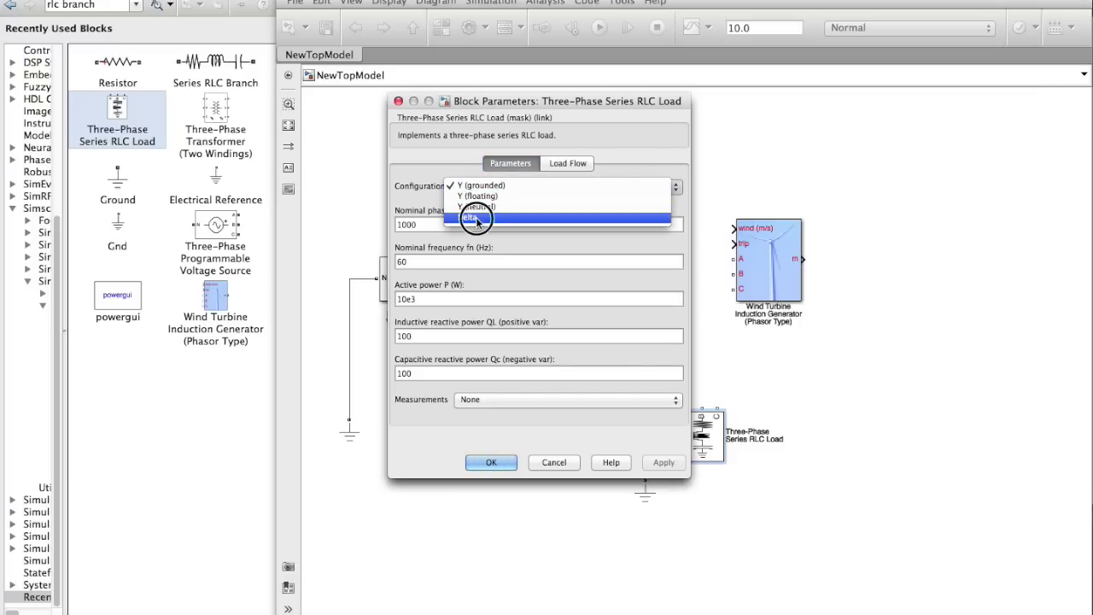
{"action": "left_click", "coordinate": [476, 217]}
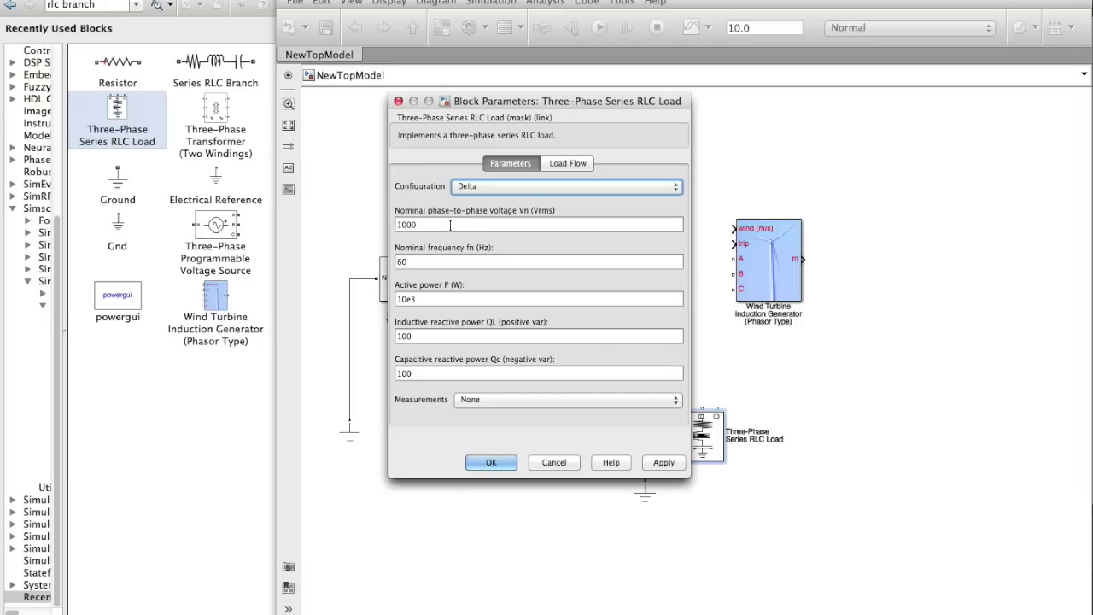
{"action": "double_click", "coordinate": [450, 224]}
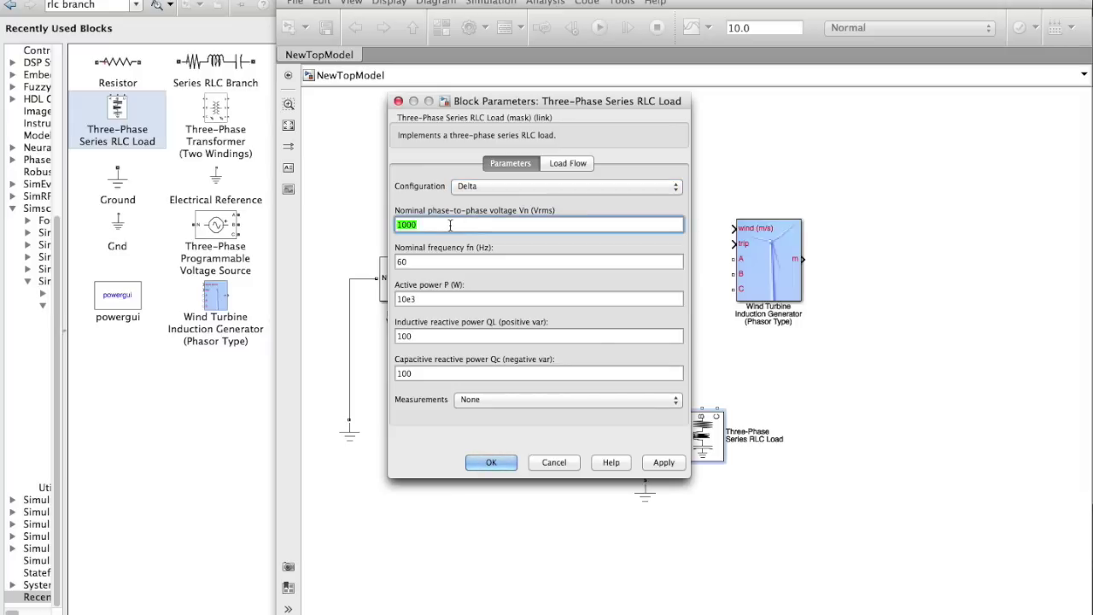
{"action": "type", "text": "575"}
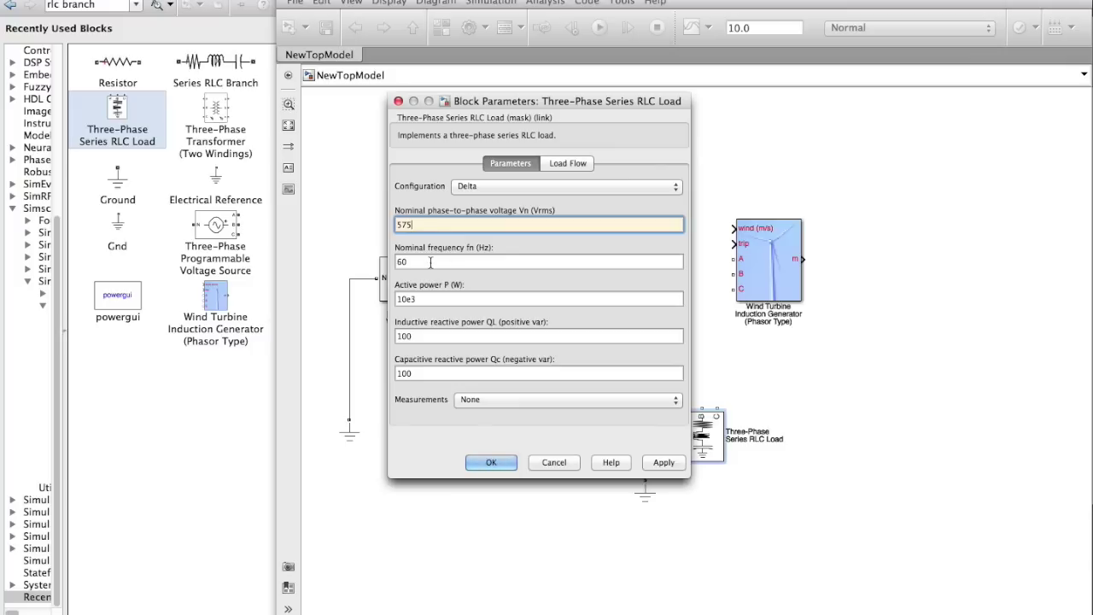
{"action": "double_click", "coordinate": [424, 299]}
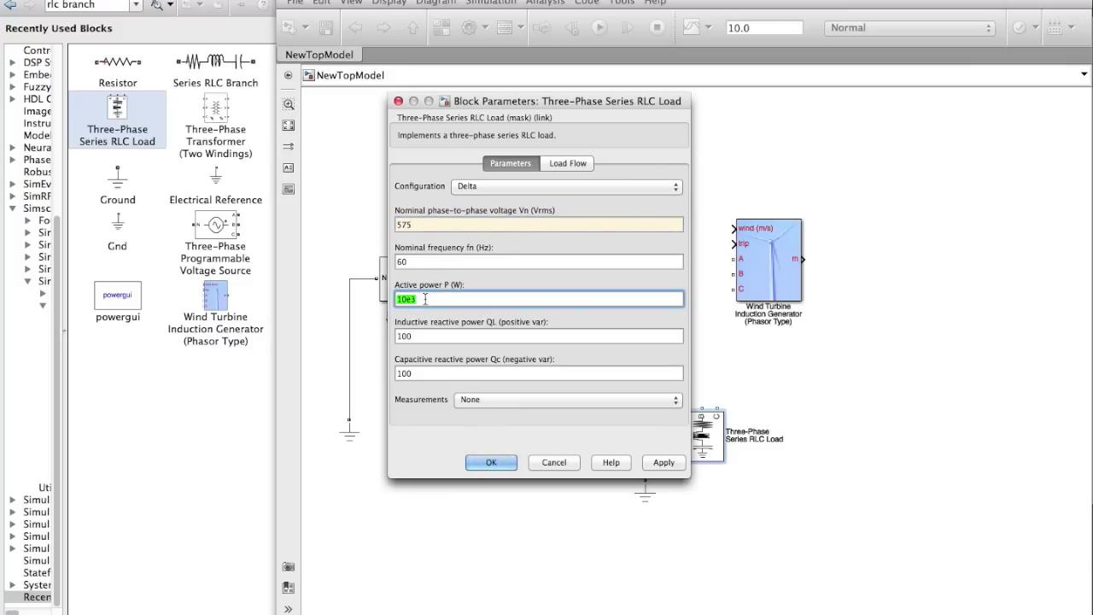
{"action": "type", "text": "0"}
{"action": "double_click", "coordinate": [423, 335]}
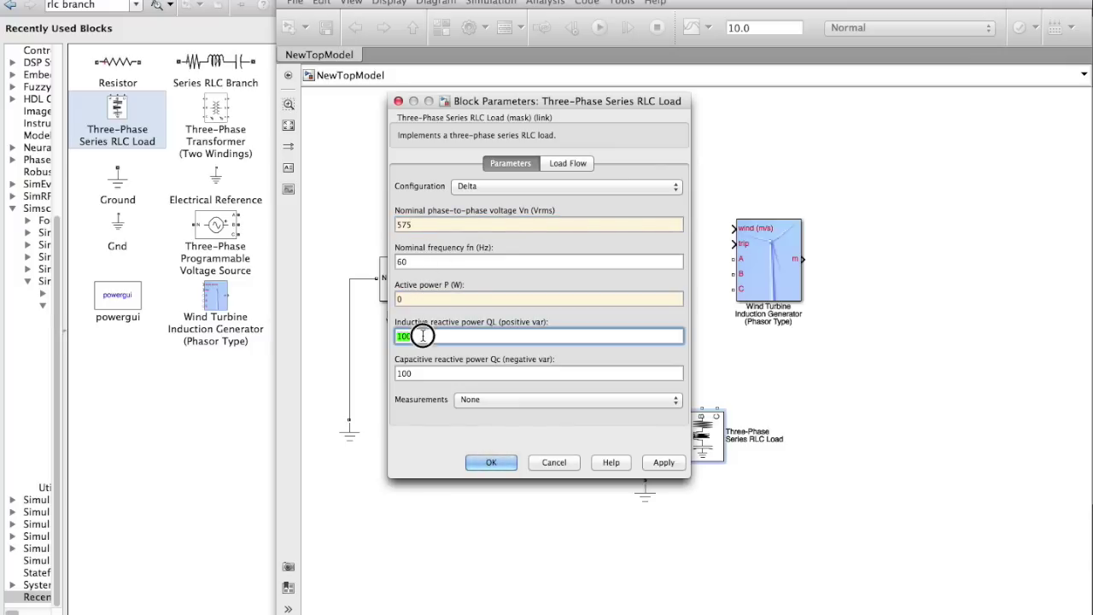
{"action": "type", "text": "0"}
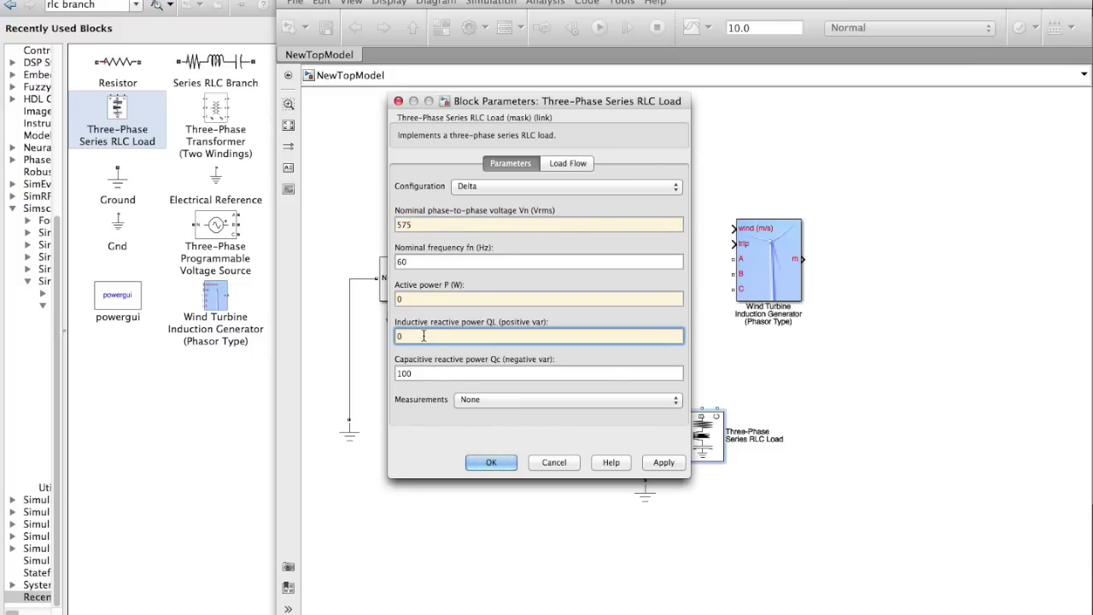
{"action": "double_click", "coordinate": [430, 374]}
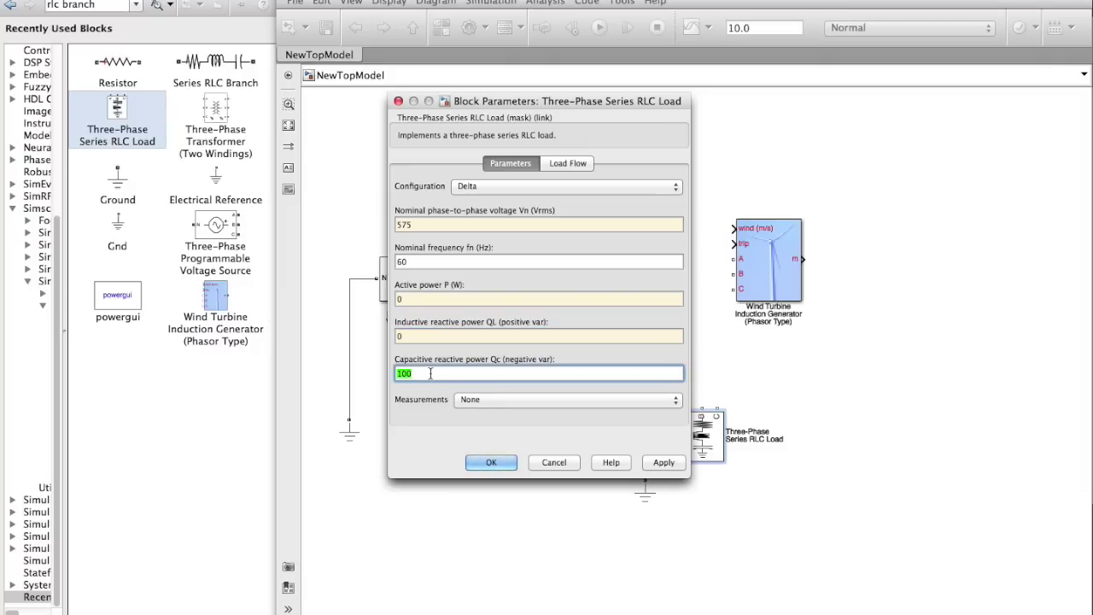
{"action": "type", "text": "400"}
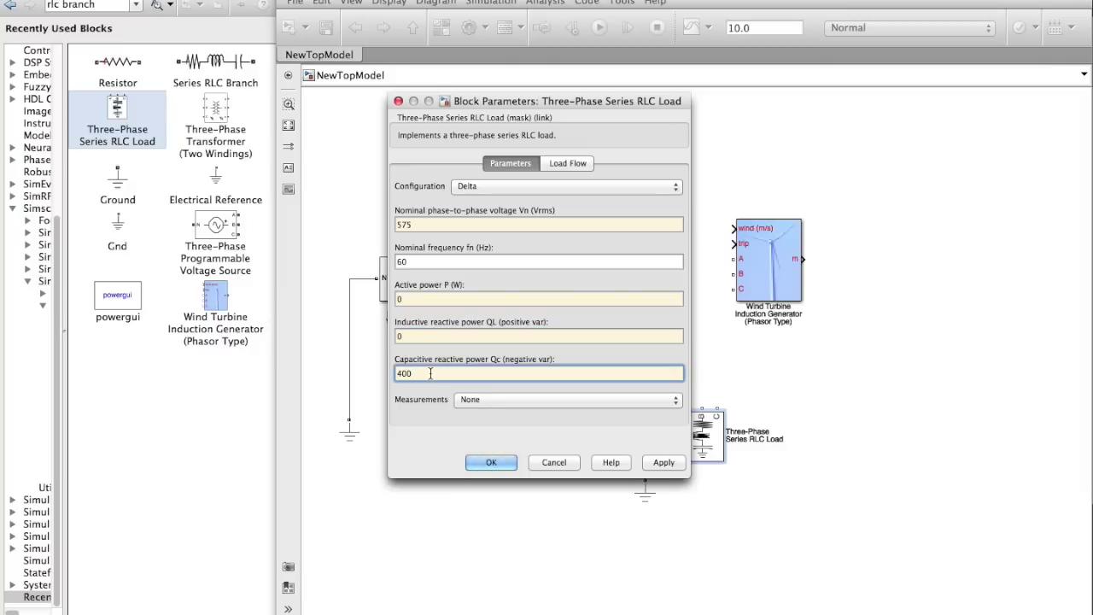
{"action": "type", "text": "e3"}
{"action": "left_click", "coordinate": [563, 164]}
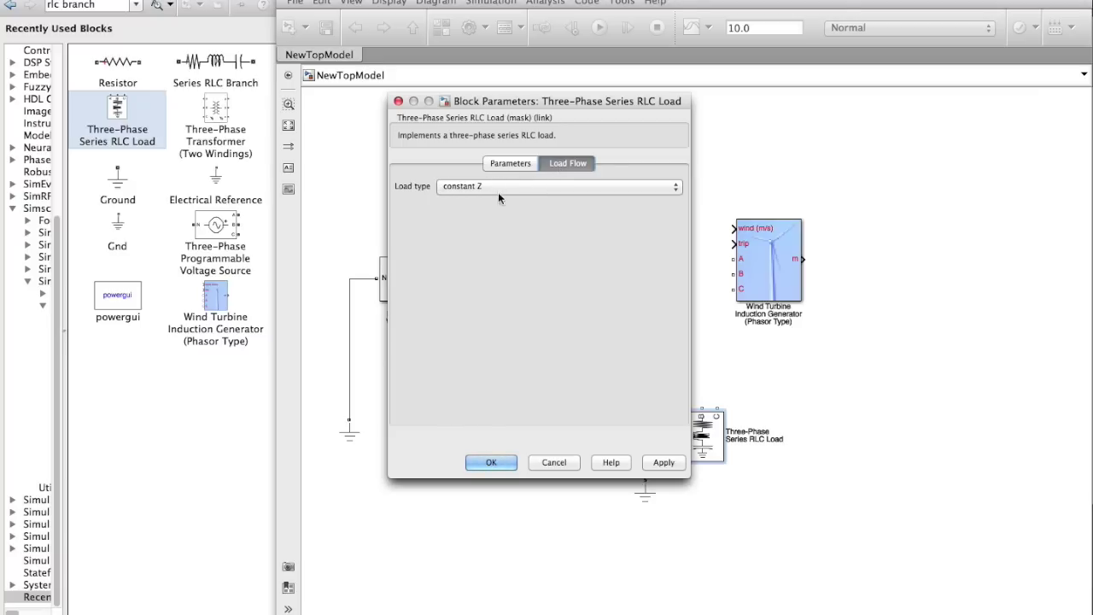
{"action": "left_click", "coordinate": [494, 462]}
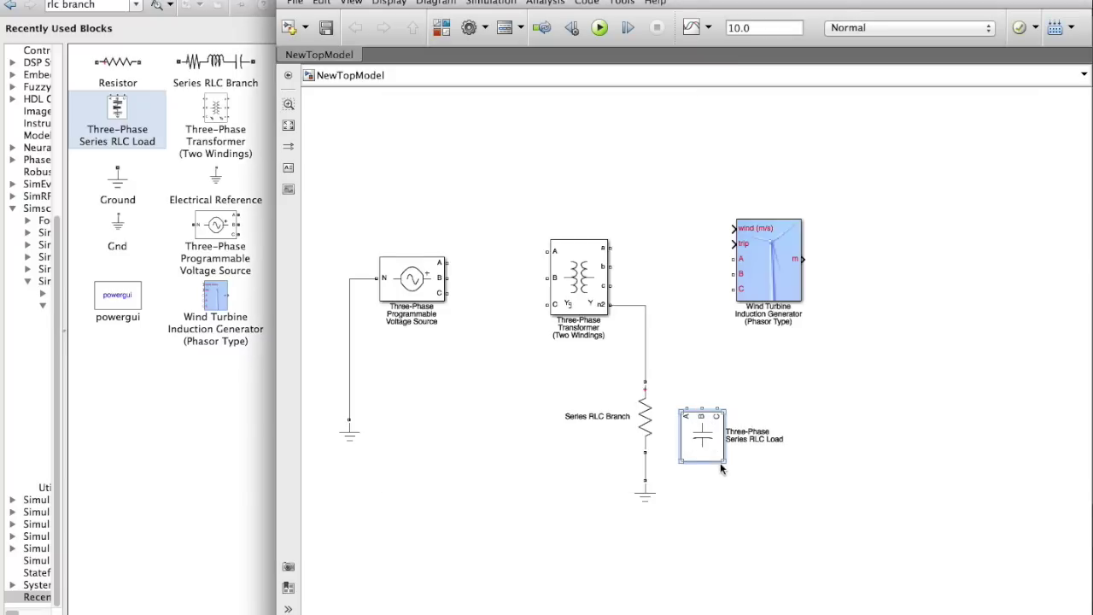
Wire the source's A, B, C to the transformer and its a, b, c outputs to the generator.
{"action": "left_click", "coordinate": [670, 355]}
{"action": "left_click_drag", "start_coordinate": [444, 263], "coordinate": [545, 251]}
{"action": "left_click_drag", "start_coordinate": [448, 279], "coordinate": [548, 278]}
{"action": "left_click_drag", "start_coordinate": [445, 293], "coordinate": [544, 304]}
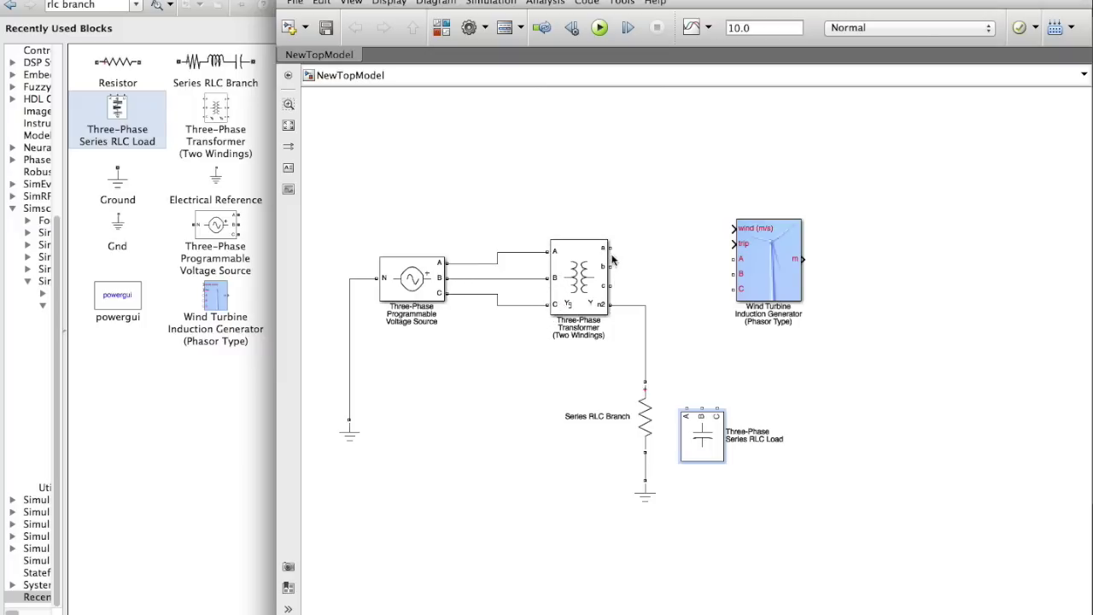
{"action": "left_click_drag", "start_coordinate": [610, 249], "coordinate": [733, 259]}
{"action": "left_click_drag", "start_coordinate": [607, 267], "coordinate": [733, 273]}
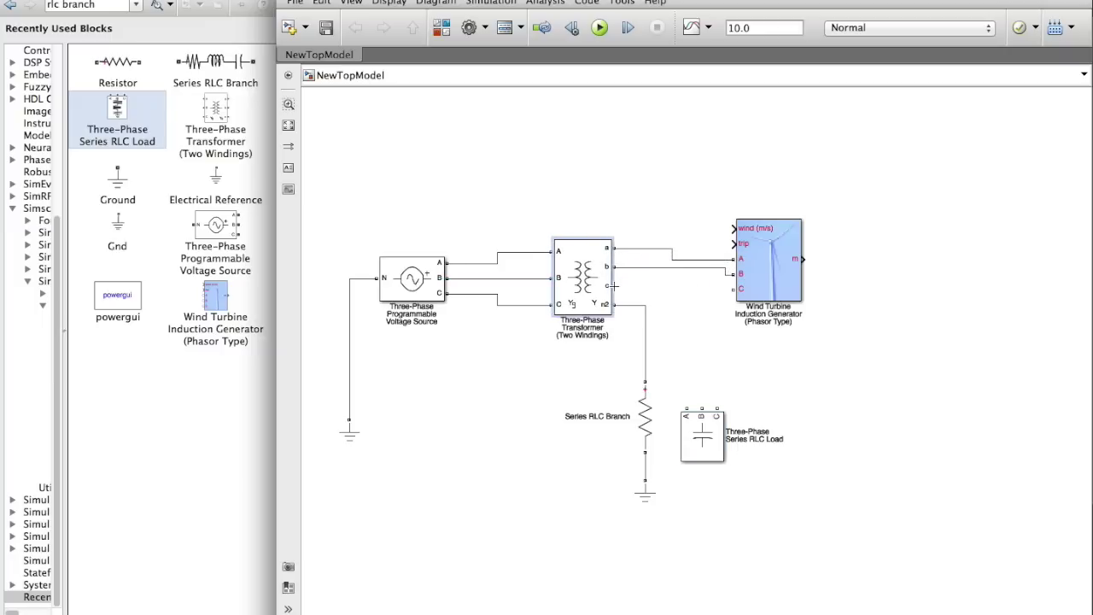
{"action": "left_click_drag", "start_coordinate": [615, 286], "coordinate": [730, 289]}
Tap the RLC load's three phases onto the transformer-to-generator lines.
{"action": "left_click_drag", "start_coordinate": [688, 408], "coordinate": [667, 250]}
{"action": "left_click_drag", "start_coordinate": [702, 409], "coordinate": [702, 270]}
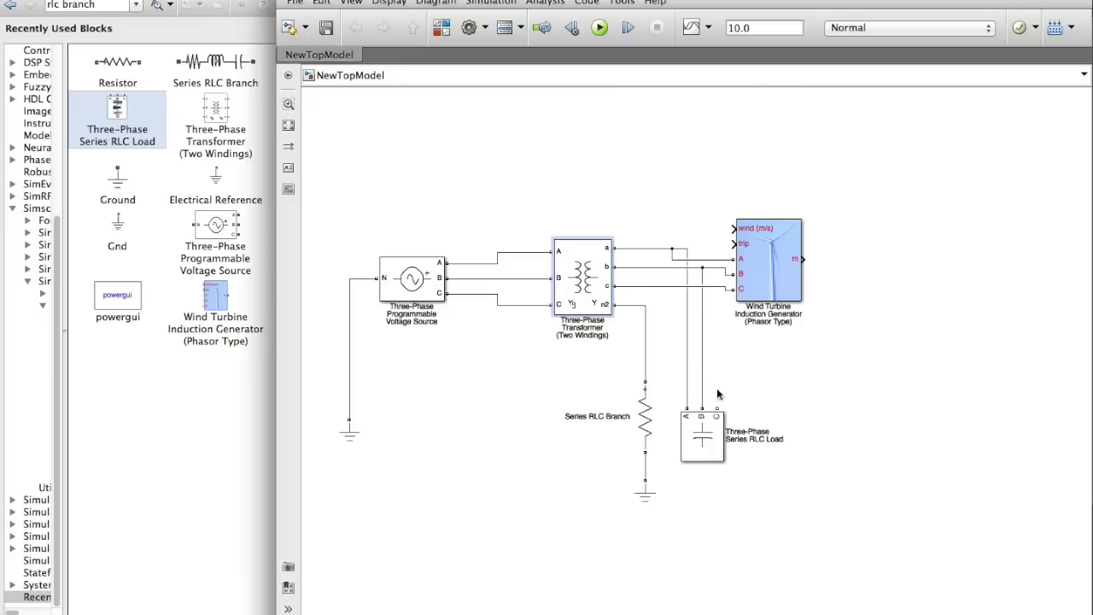
{"action": "left_click_drag", "start_coordinate": [716, 409], "coordinate": [718, 290]}
{"action": "left_click", "coordinate": [419, 306]}
Rename the source '25kV' and the transformer '25kV/575V 4MVA'.
{"action": "left_click", "coordinate": [433, 319]}
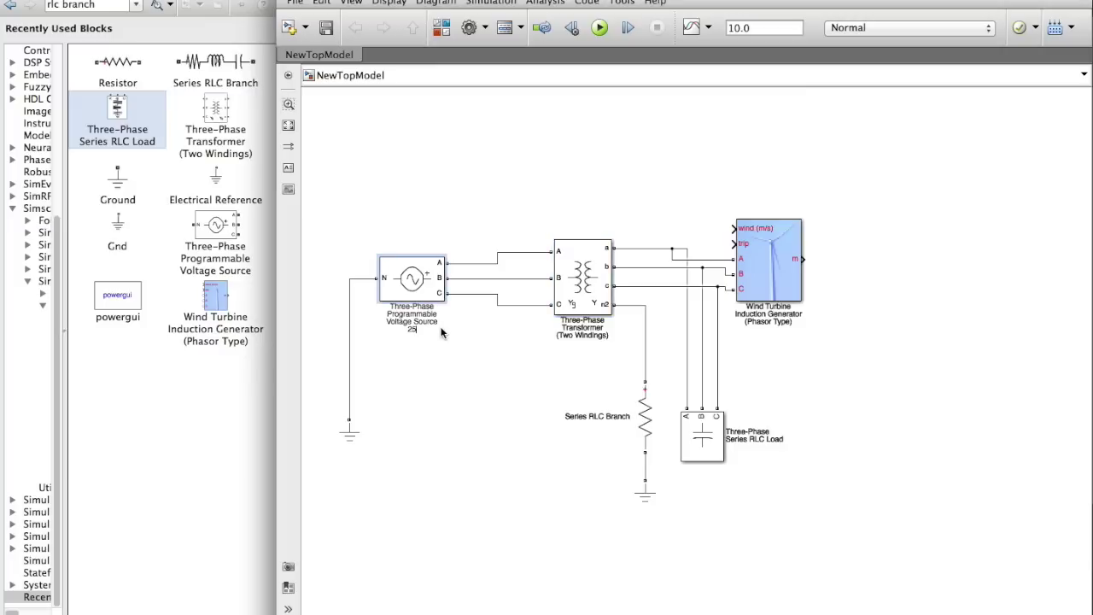
{"action": "type", "text": "V"}
{"action": "left_click", "coordinate": [607, 333]}
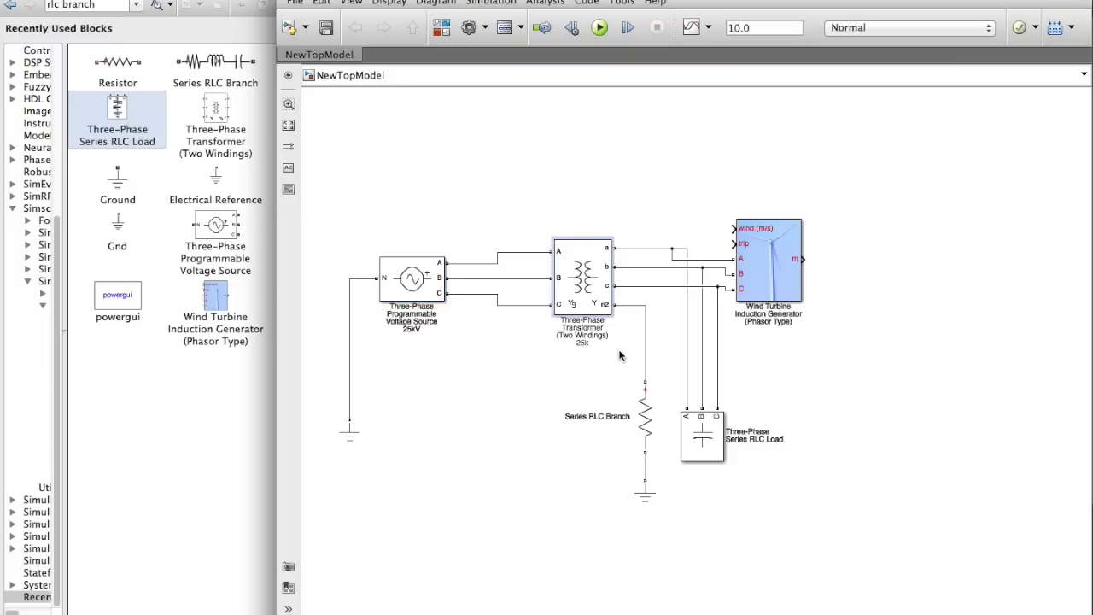
{"action": "type", "text": "/575V 4MVA"}
Rename the branch '66 ohms' and the load 'Three-Phase C Load 400kvar'.
{"action": "double_click", "coordinate": [608, 416]}
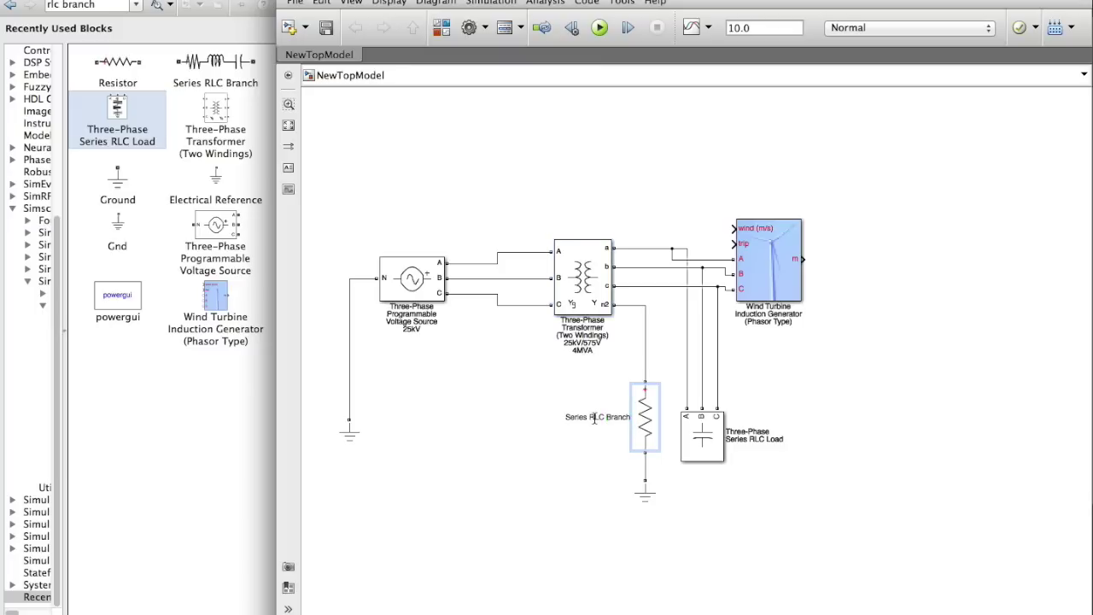
{"action": "triple_click", "coordinate": [594, 418]}
{"action": "type", "text": "66 ohms"}
{"action": "left_click", "coordinate": [748, 439]}
{"action": "left_click", "coordinate": [748, 439]}
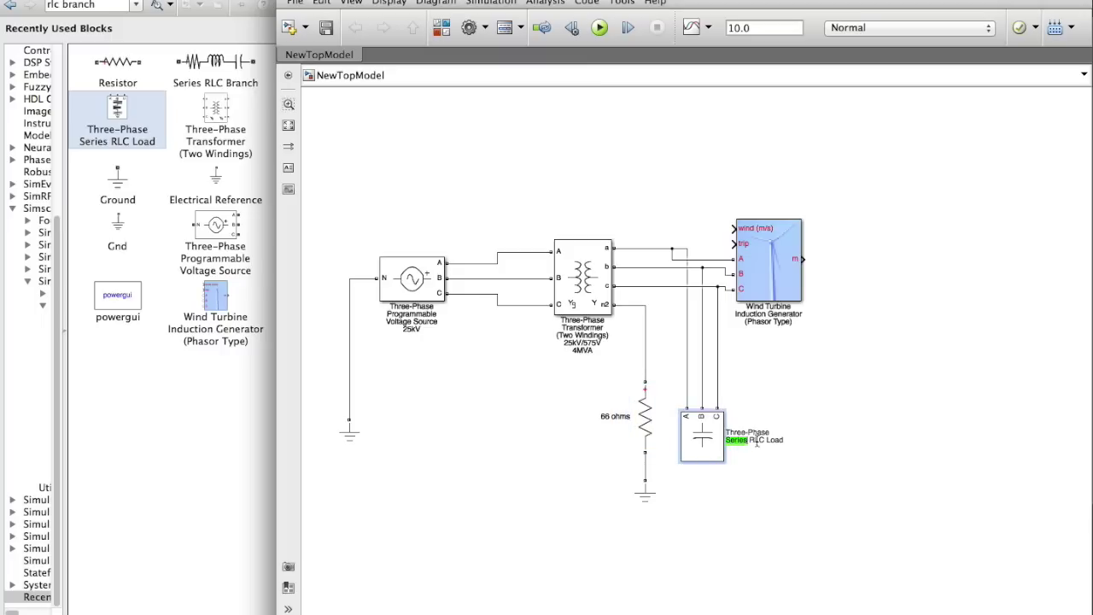
{"action": "left_click", "coordinate": [782, 440]}
{"action": "key", "text": "BackSpace"}
{"action": "key", "text": "BackSpace"}
{"action": "key", "text": "BackSpace"}
{"action": "key", "text": "BackSpace"}
{"action": "key", "text": "BackSpace"}
{"action": "key", "text": "BackSpace"}
{"action": "key", "text": "BackSpace"}
{"action": "key", "text": "BackSpace"}
{"action": "key", "text": "BackSpace"}
{"action": "left_click", "coordinate": [768, 455]}
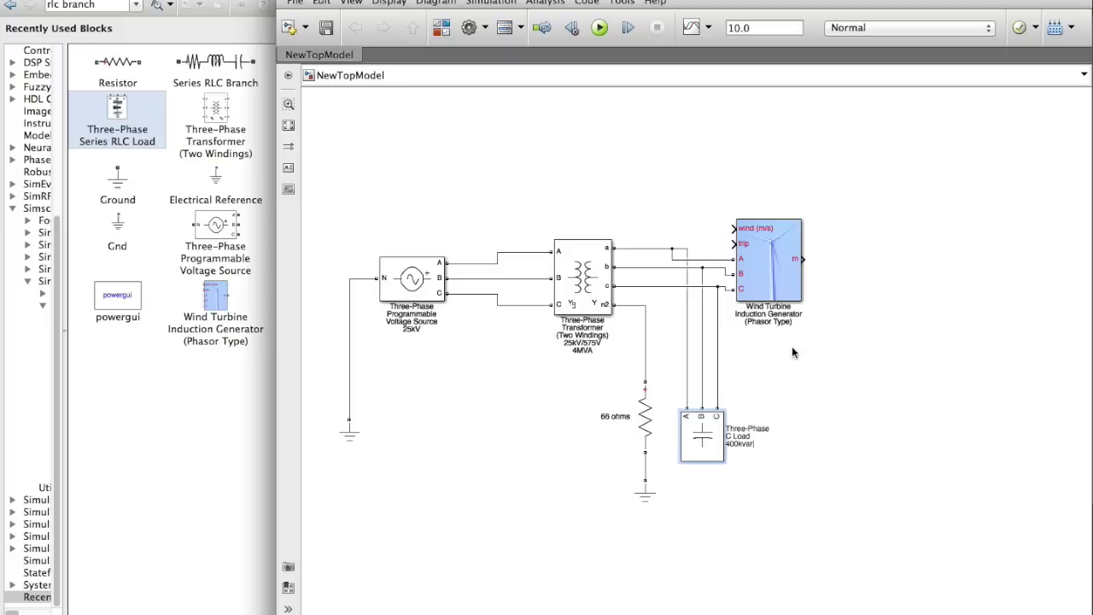
{"action": "left_click", "coordinate": [790, 322]}
{"action": "double_click", "coordinate": [778, 274]}
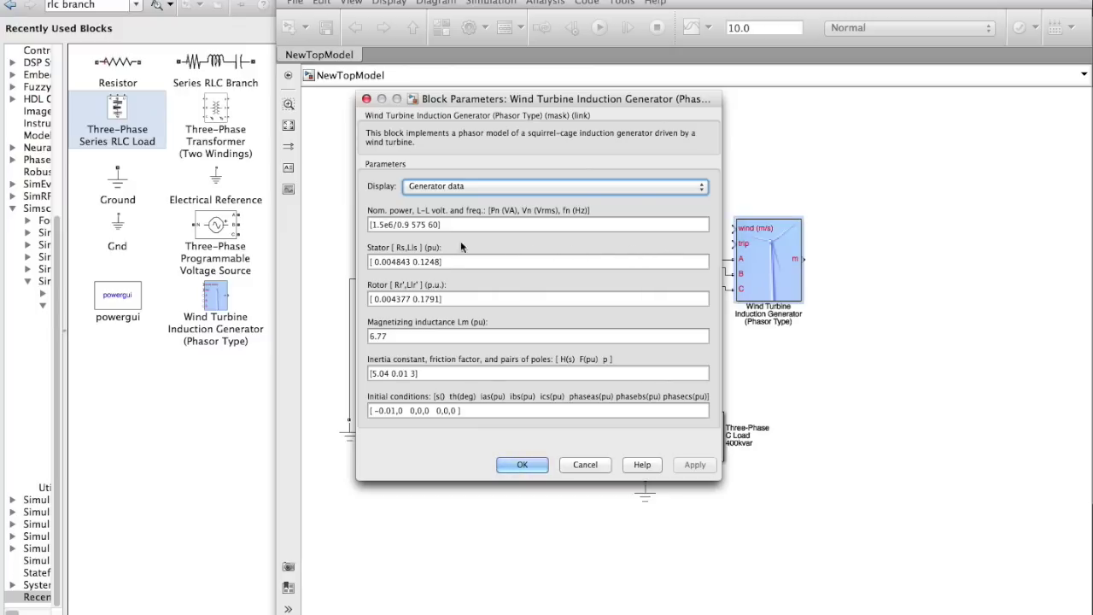
Delete the /0.9 factor so the nominal entry reads [1.5e6 575 60].
{"action": "left_click", "coordinate": [394, 224]}
{"action": "left_click_drag", "start_coordinate": [397, 225], "coordinate": [407, 226]}
{"action": "key", "text": "BackSpace"}
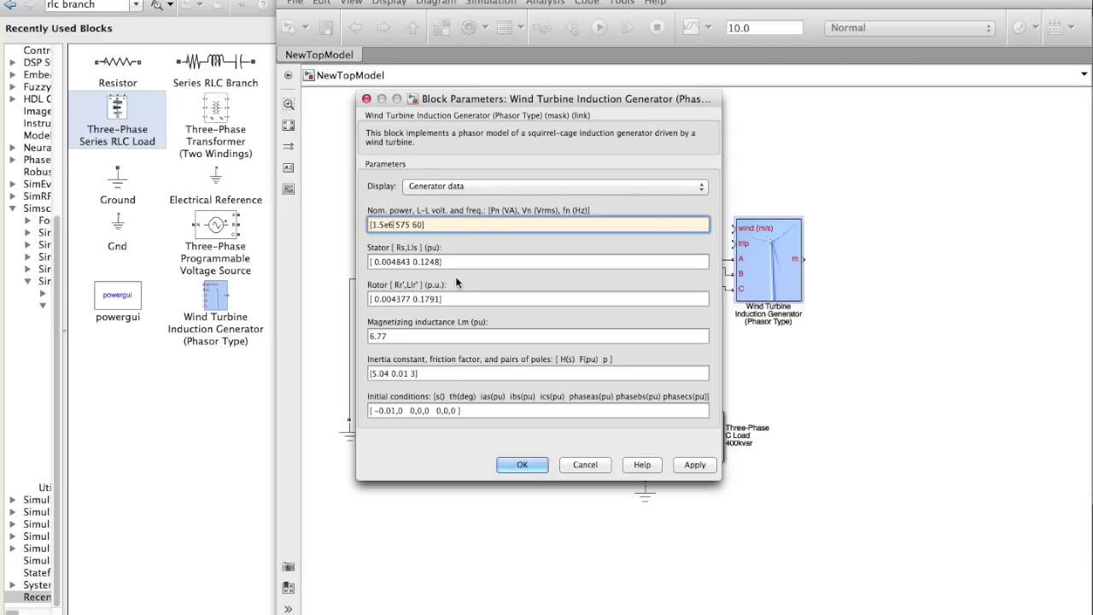
{"action": "left_click", "coordinate": [476, 185]}
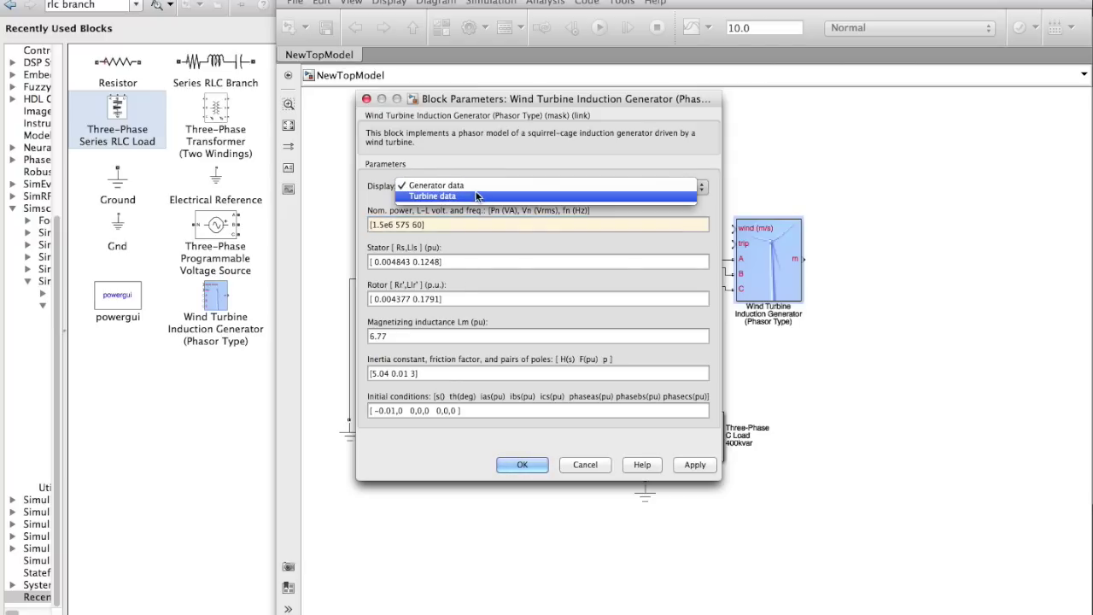
Under Turbine data, change the base wind speed from 9 to 12 m/s and display the turbine power characteristics.
{"action": "left_click", "coordinate": [475, 195]}
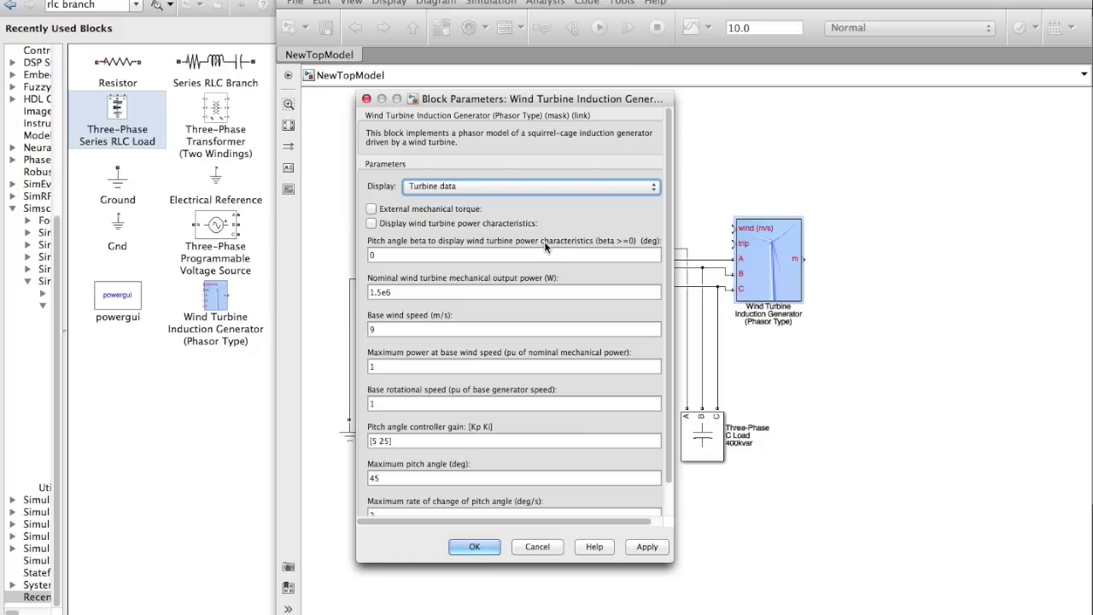
{"action": "double_click", "coordinate": [398, 325]}
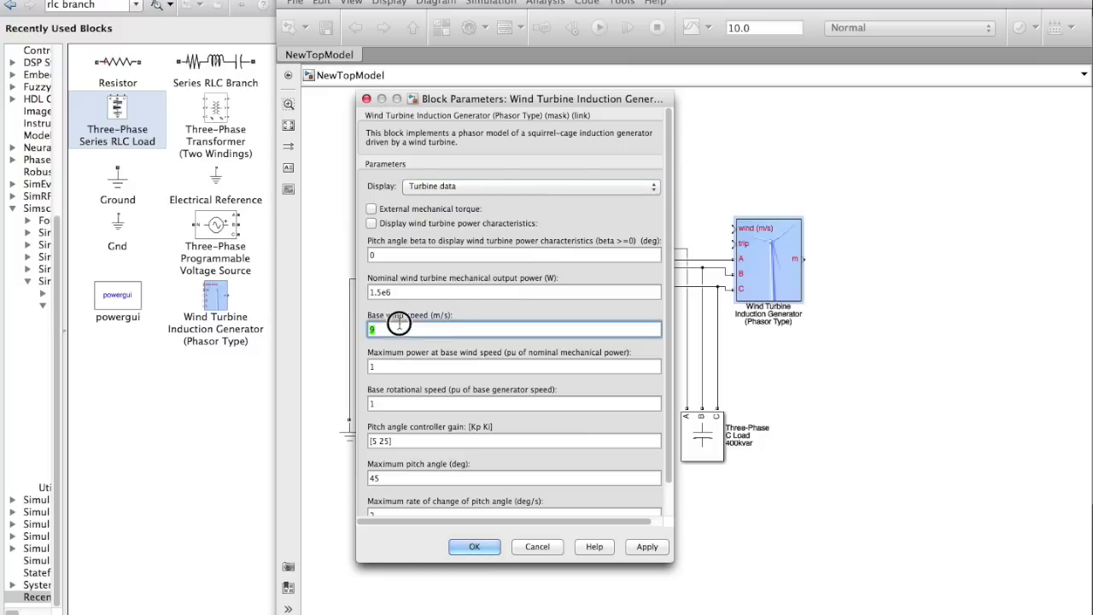
{"action": "type", "text": "12"}
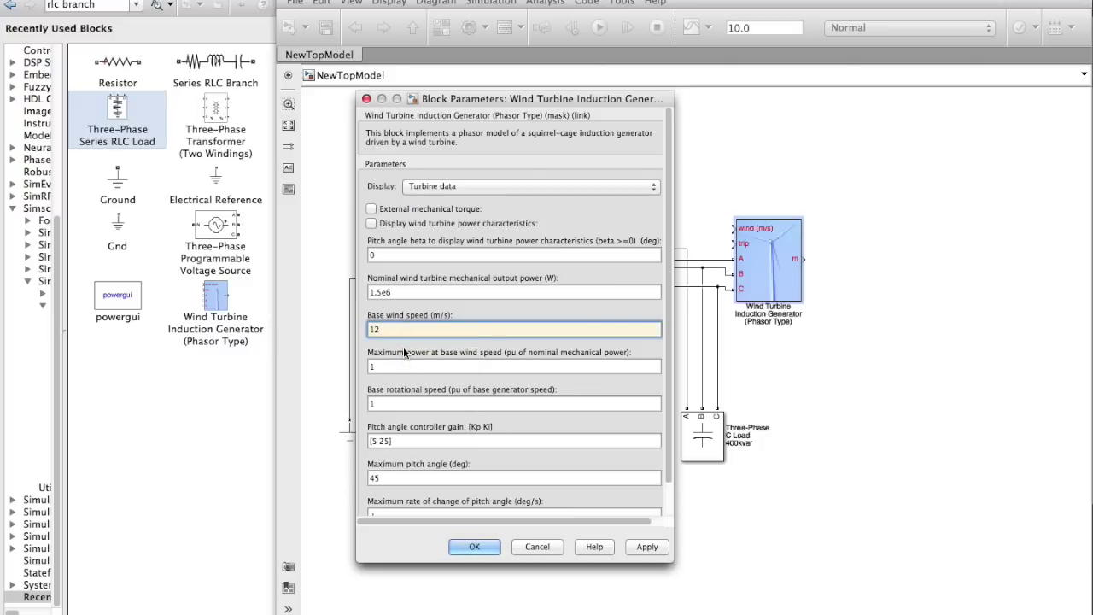
{"action": "scroll", "coordinate": [449, 356], "scroll_direction": "down", "scroll_amount": 2}
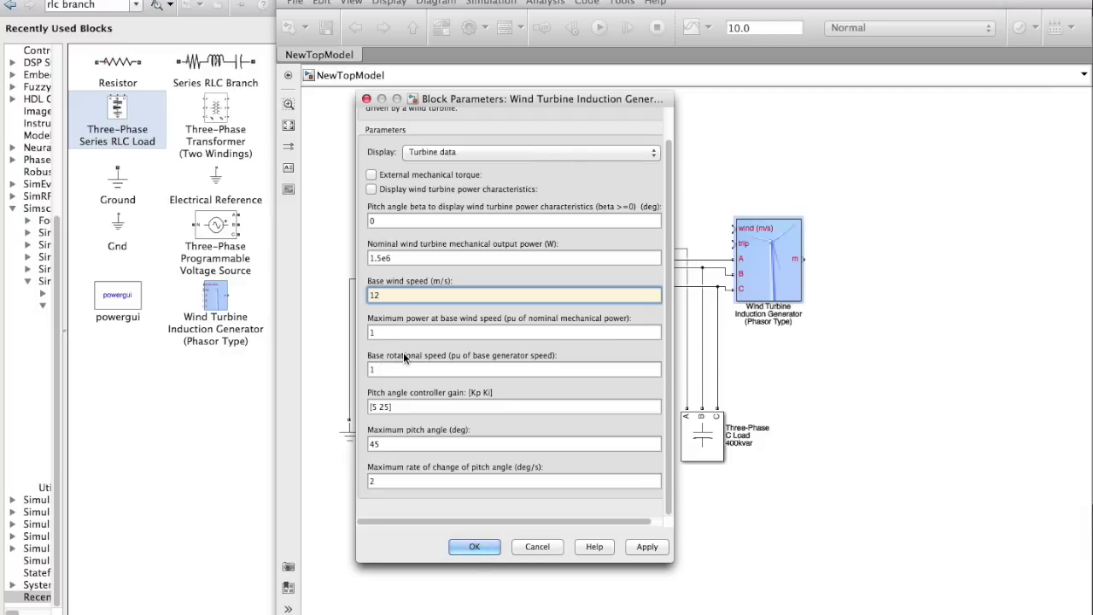
{"action": "left_click", "coordinate": [376, 188]}
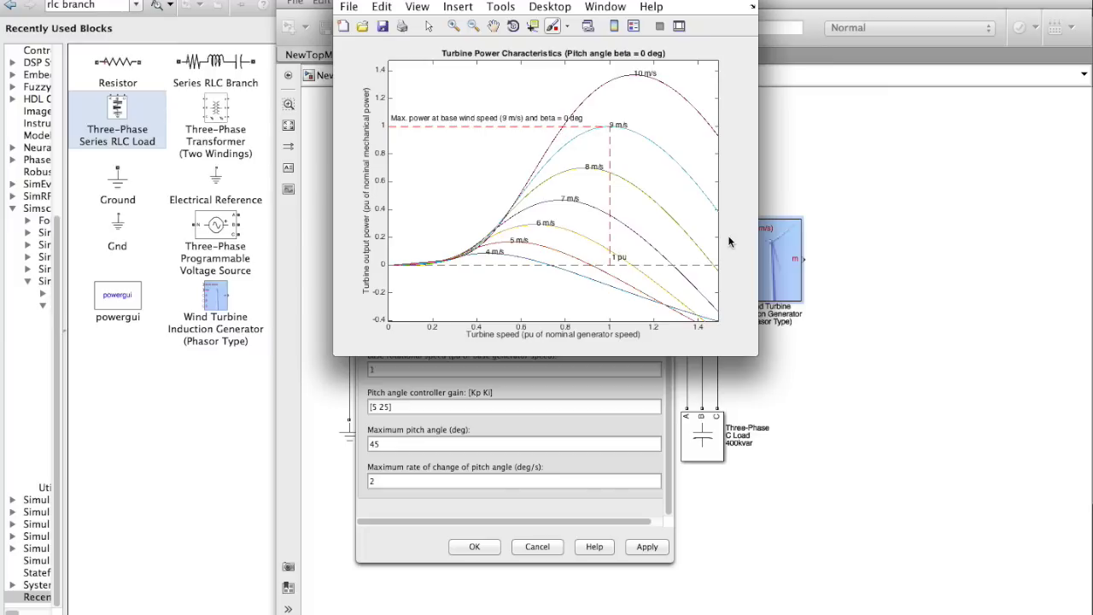
Close the Turbine Power Characteristics figure and accept the turbine's block parameters.
{"action": "left_click", "coordinate": [349, 6]}
{"action": "left_click", "coordinate": [365, 53]}
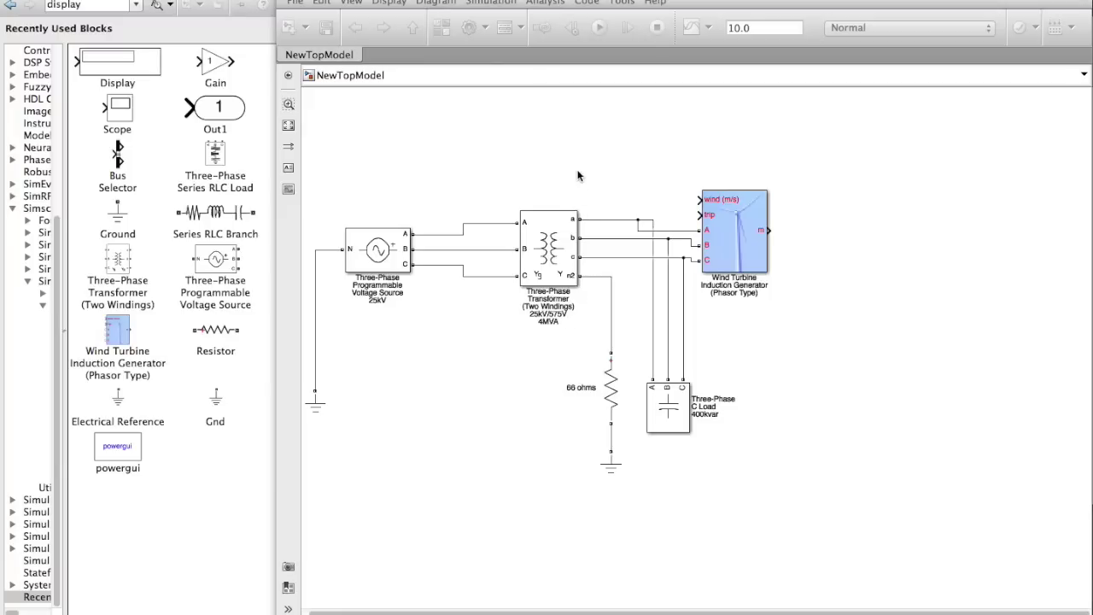
{"action": "left_click", "coordinate": [571, 160]}
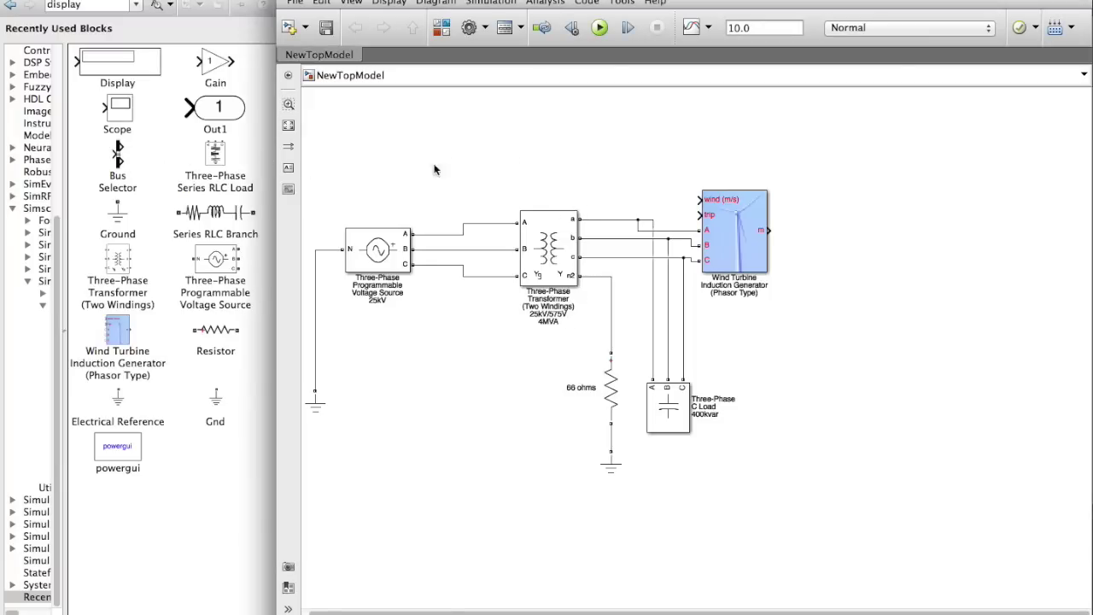
{"action": "left_click", "coordinate": [758, 249]}
{"action": "left_click", "coordinate": [774, 223]}
Place a Bus Selector right of the turbine and connect the turbine's m output to it.
{"action": "left_click_drag", "start_coordinate": [118, 162], "coordinate": [835, 232]}
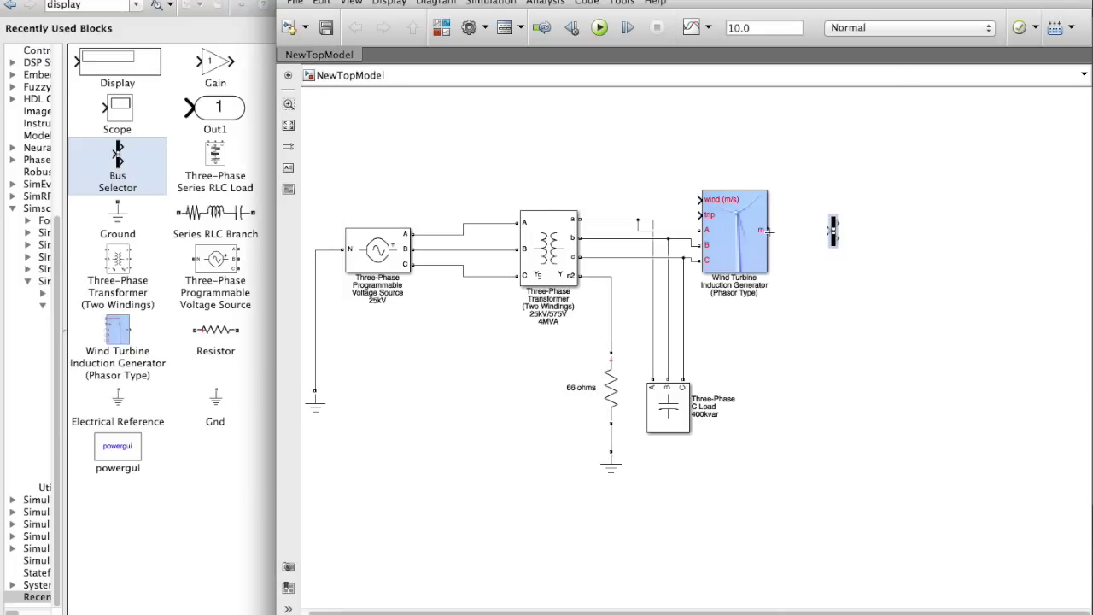
{"action": "left_click_drag", "start_coordinate": [768, 230], "coordinate": [833, 230]}
{"action": "double_click", "coordinate": [834, 230]}
Replace the Bus Selector's placeholder signals with P (pu) and Q (pu).
{"action": "left_click", "coordinate": [595, 240]}
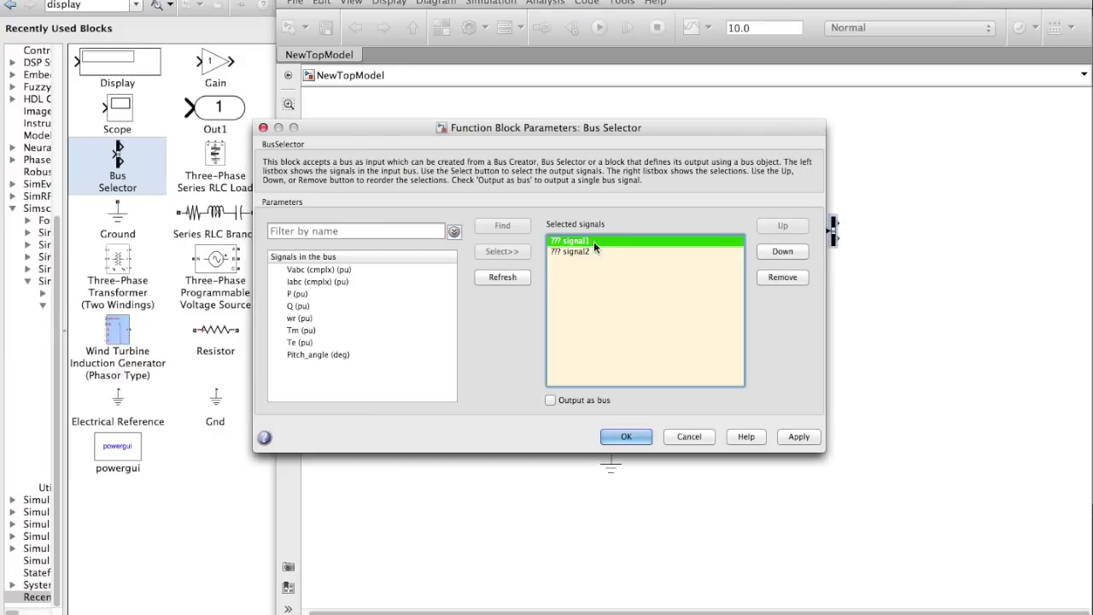
{"action": "left_click", "coordinate": [779, 281]}
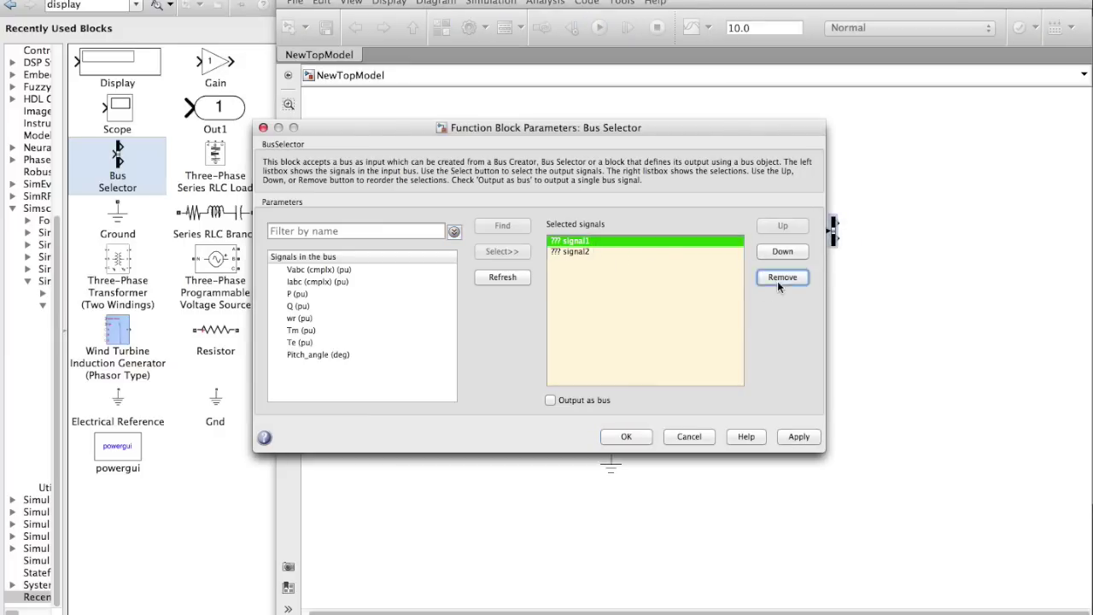
{"action": "left_click", "coordinate": [777, 281]}
{"action": "left_click", "coordinate": [777, 280]}
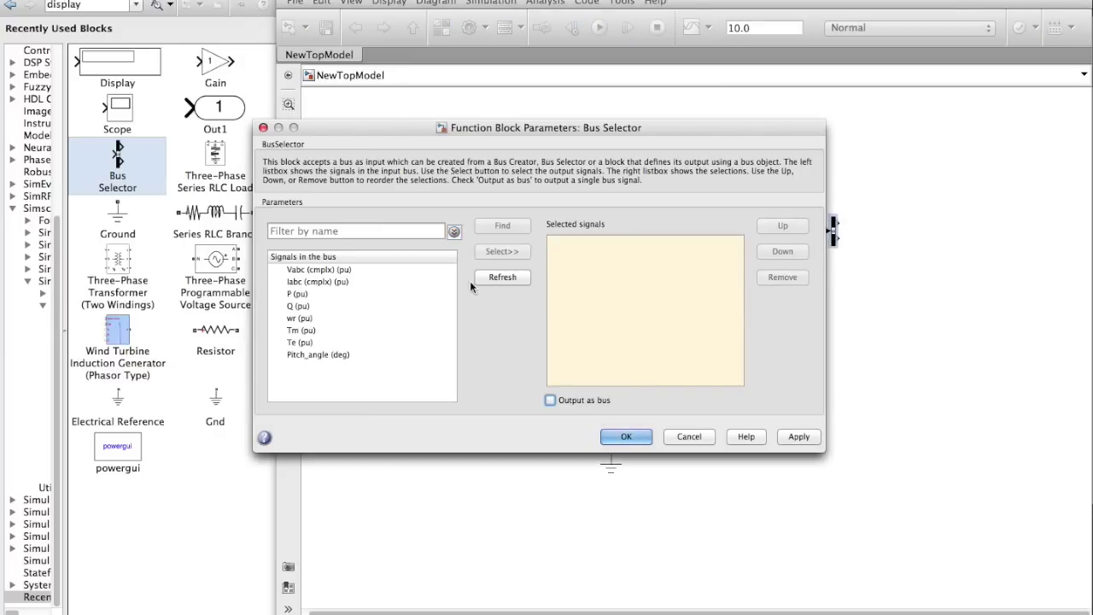
{"action": "left_click", "coordinate": [318, 293]}
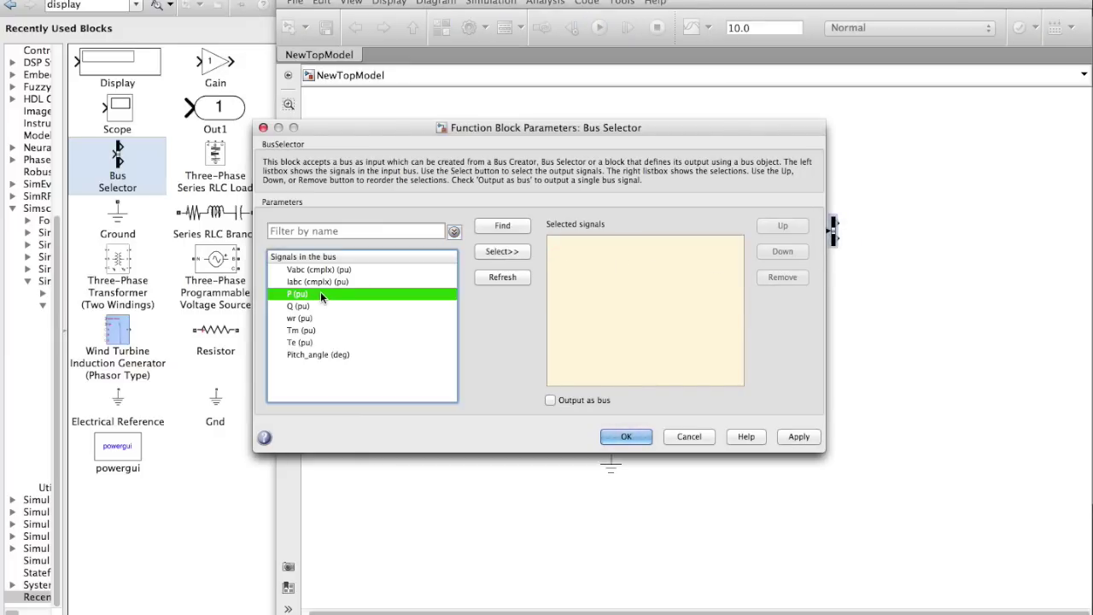
{"action": "left_click", "coordinate": [502, 252]}
{"action": "left_click", "coordinate": [389, 306]}
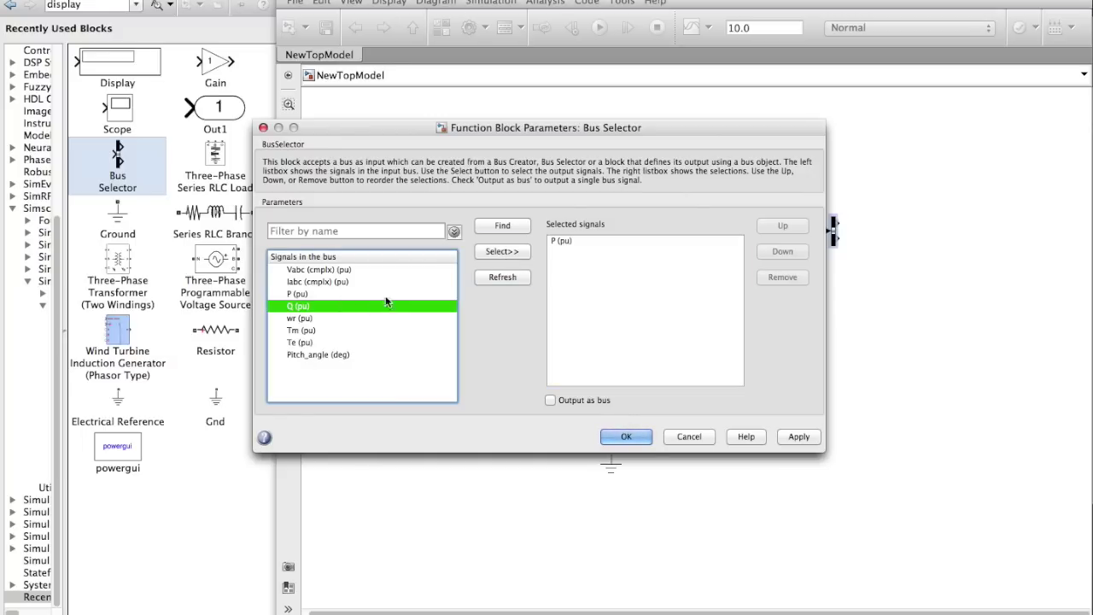
{"action": "left_click", "coordinate": [488, 256]}
{"action": "left_click", "coordinate": [624, 439]}
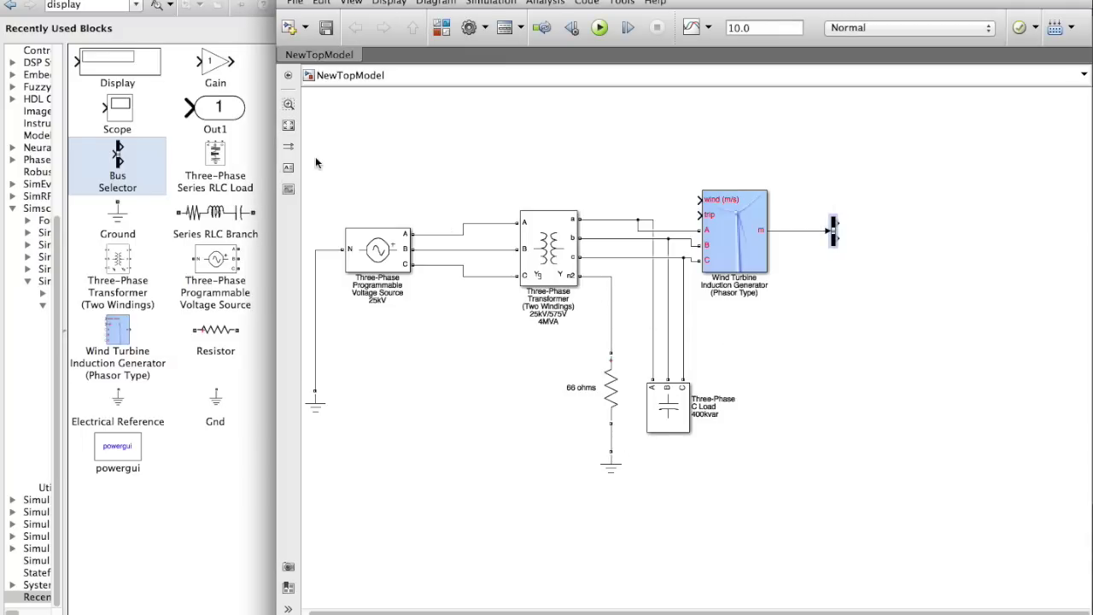
Add two Gain blocks, Gain and Gain1, to the right of the Bus Selector.
{"action": "left_click_drag", "start_coordinate": [209, 67], "coordinate": [901, 183]}
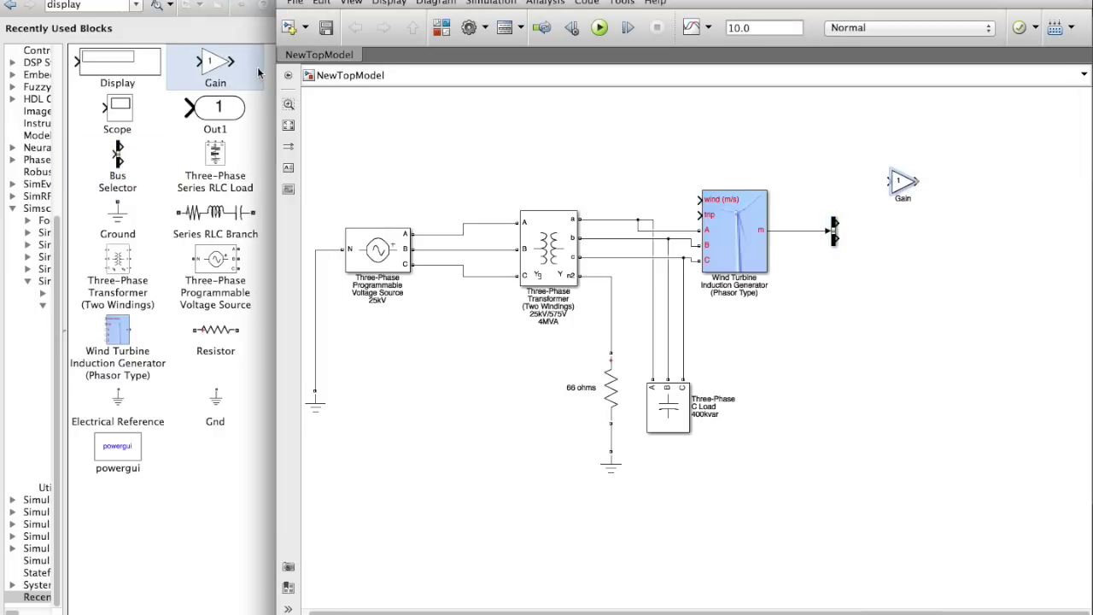
{"action": "left_click_drag", "start_coordinate": [217, 65], "coordinate": [907, 293]}
{"action": "left_click", "coordinate": [901, 194]}
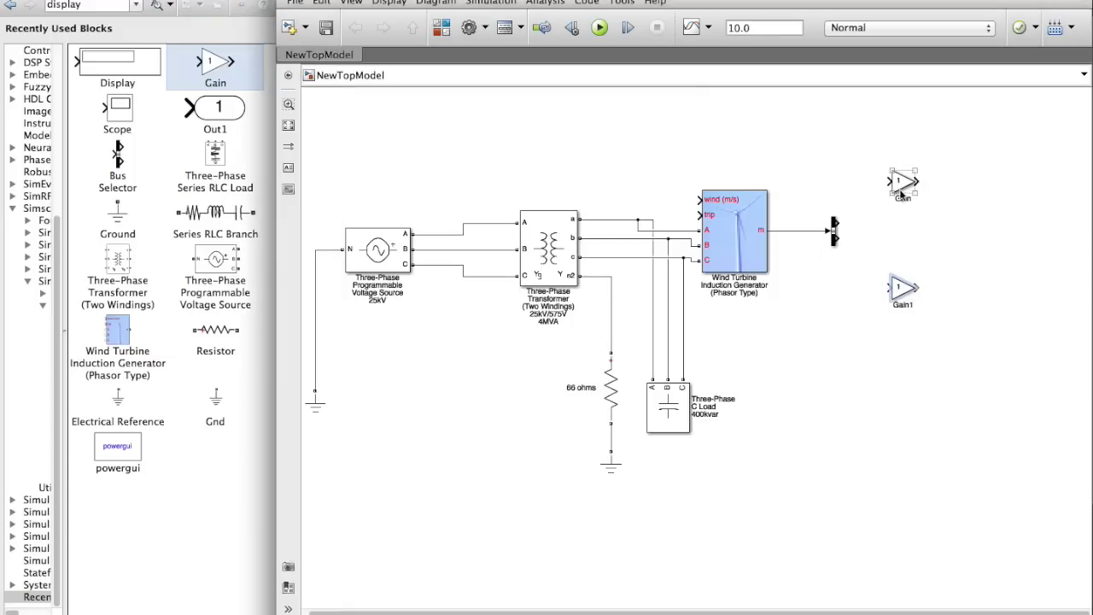
Set the gain of both Gain and Gain1 to 1.5e6.
{"action": "double_click", "coordinate": [902, 189]}
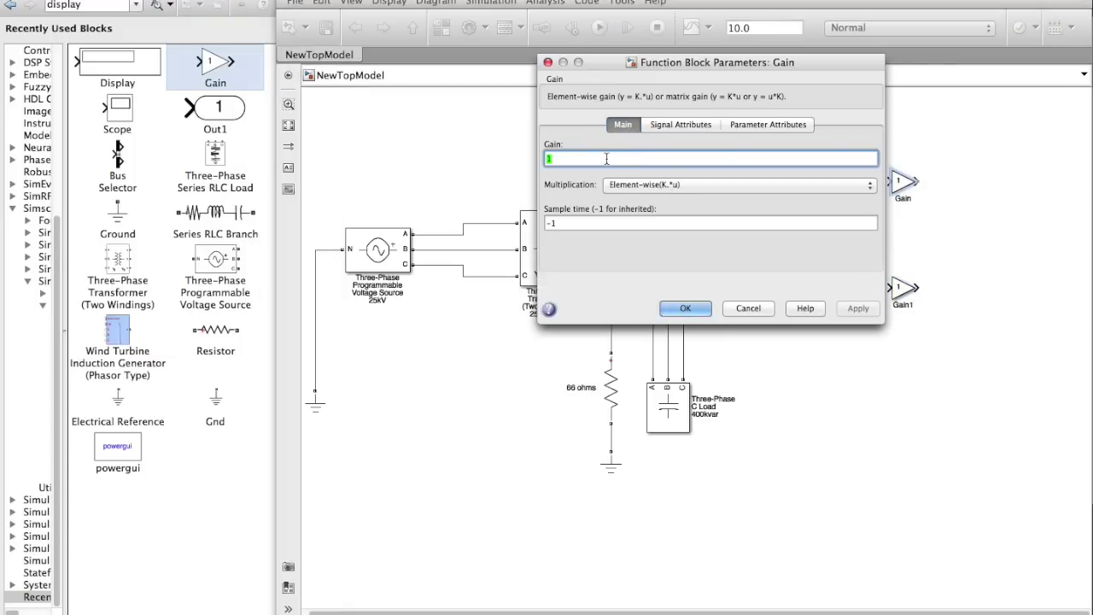
{"action": "type", "text": "1.5"}
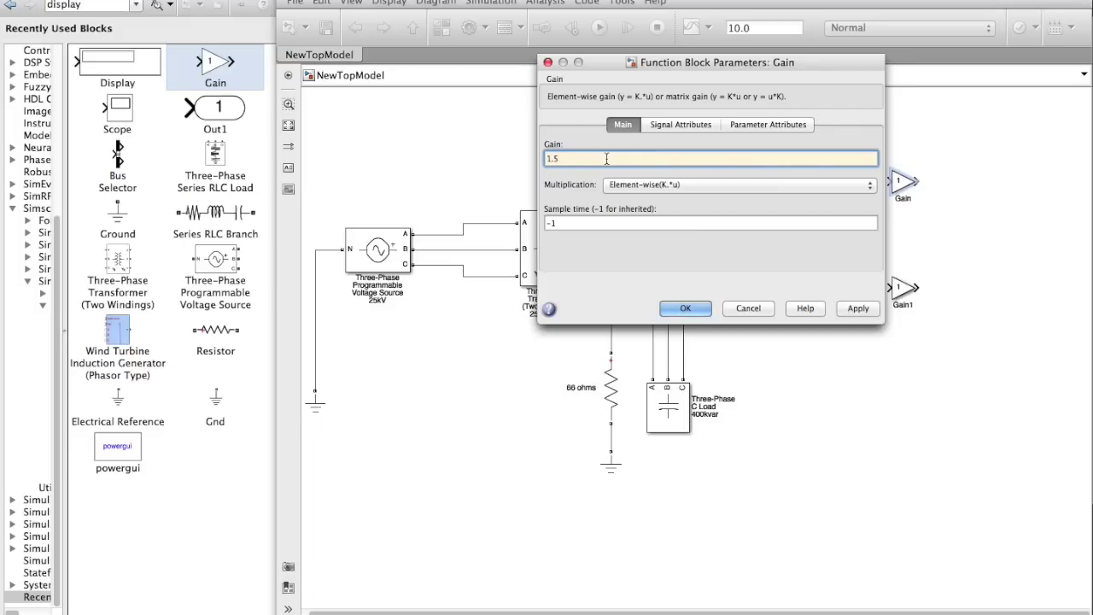
{"action": "type", "text": "e6"}
{"action": "left_click", "coordinate": [683, 308]}
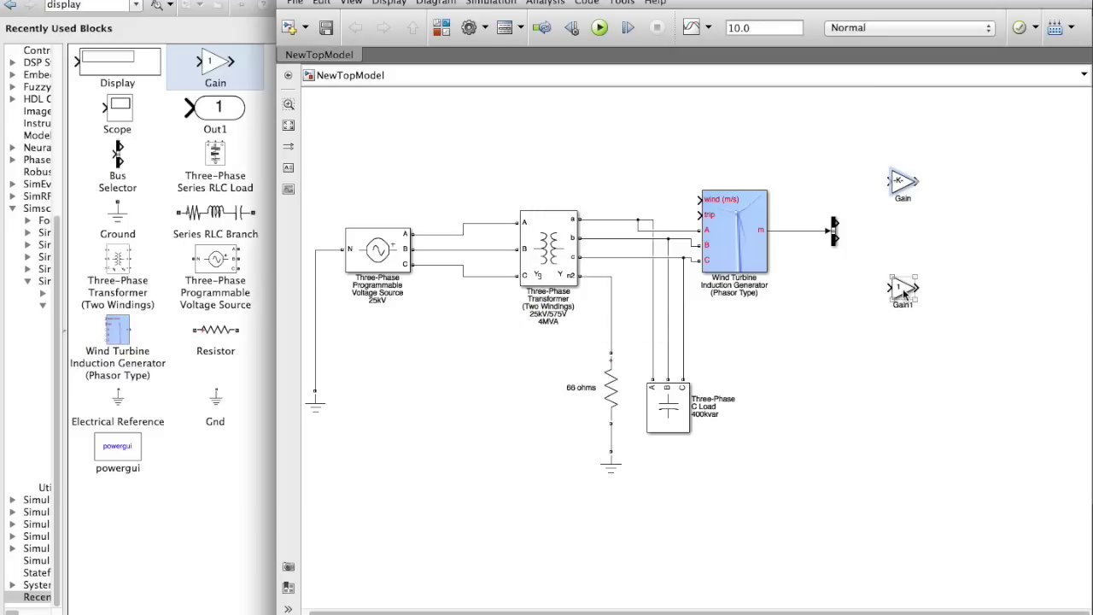
{"action": "left_click", "coordinate": [903, 290]}
{"action": "double_click", "coordinate": [903, 291]}
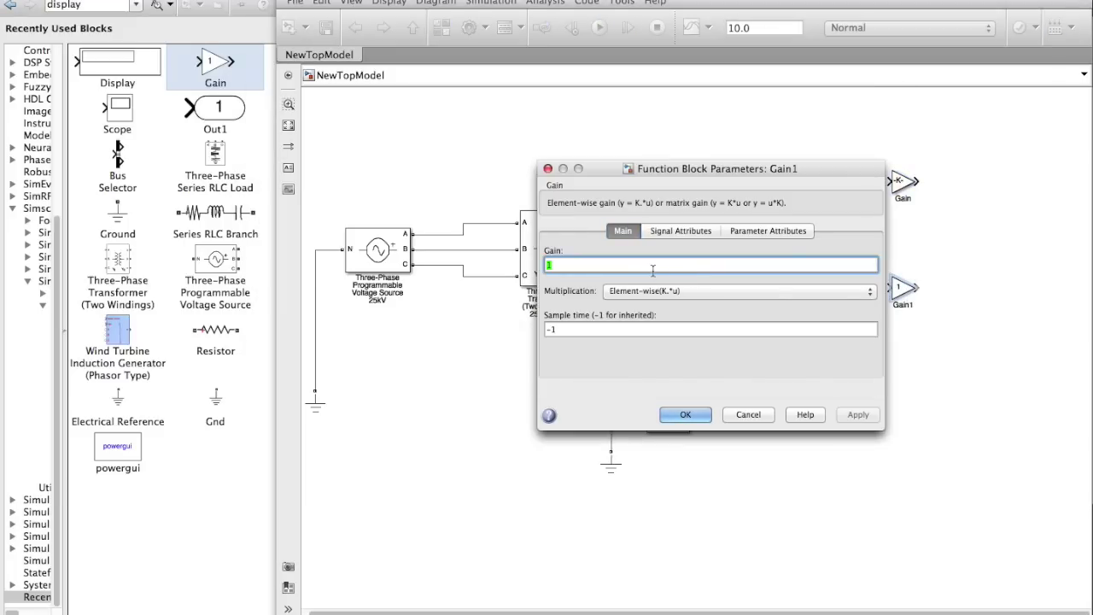
{"action": "left_click", "coordinate": [653, 270]}
{"action": "type", "text": ".5e6"}
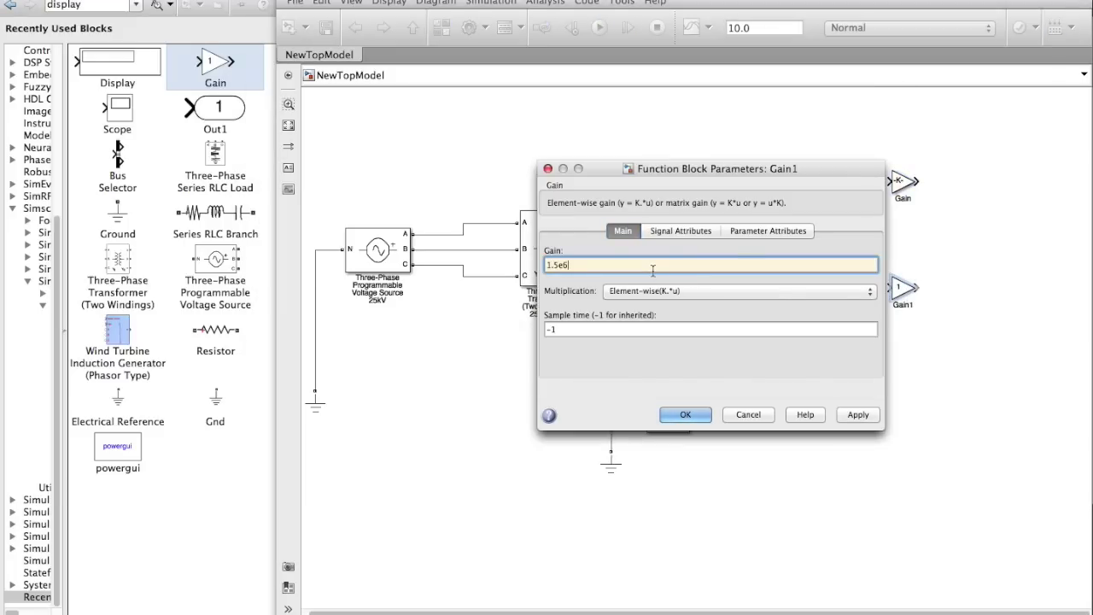
{"action": "left_click", "coordinate": [675, 415]}
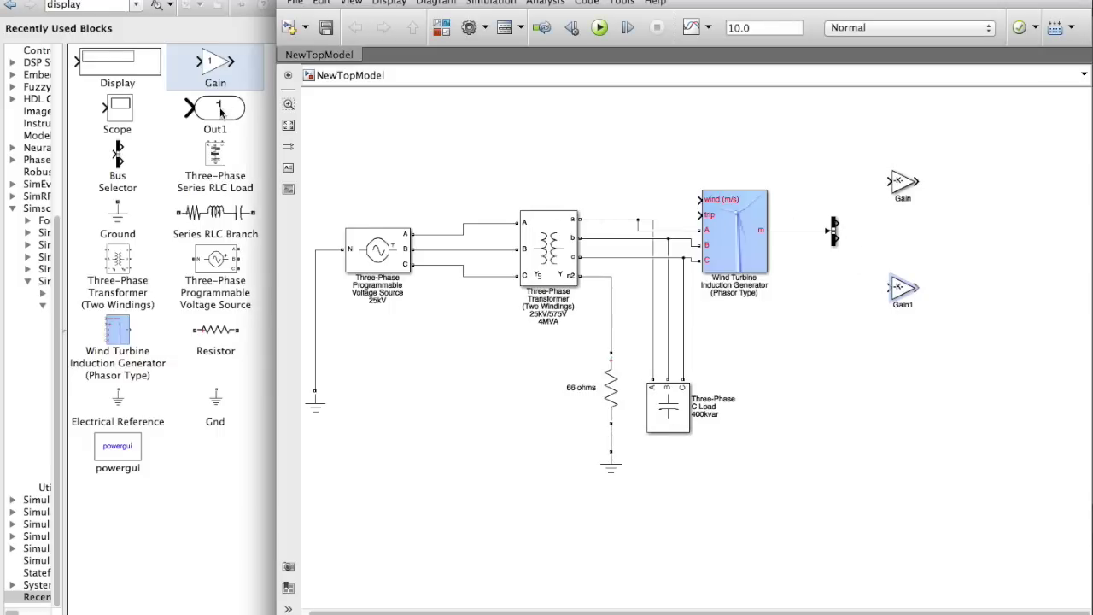
Place two Out1 ports beside the gains and rename them P_out and Q_out.
{"action": "left_click_drag", "start_coordinate": [221, 111], "coordinate": [976, 196]}
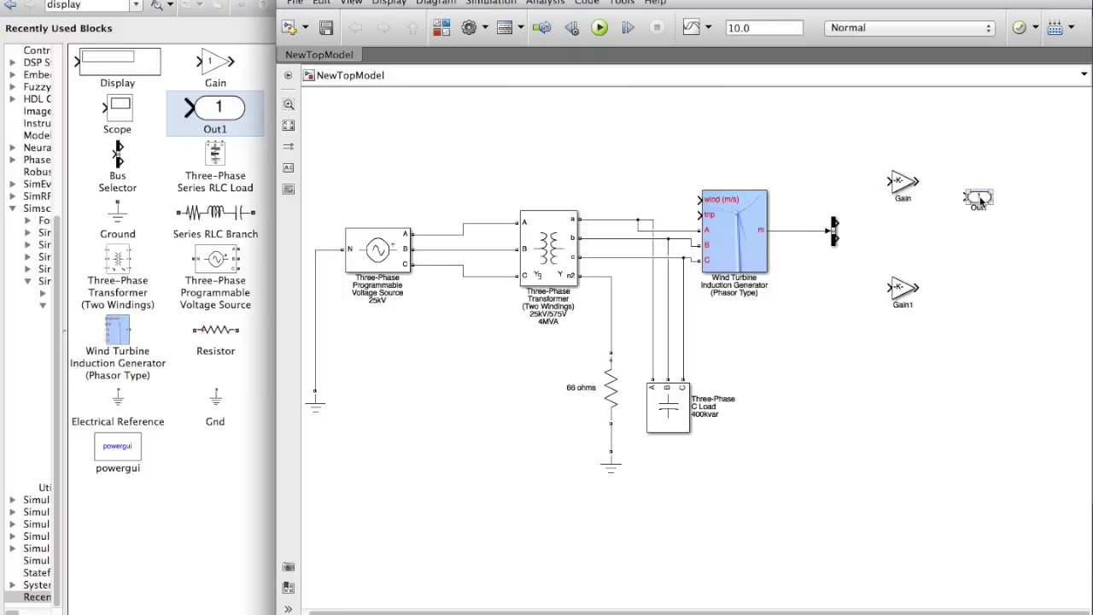
{"action": "left_click_drag", "start_coordinate": [229, 120], "coordinate": [987, 341]}
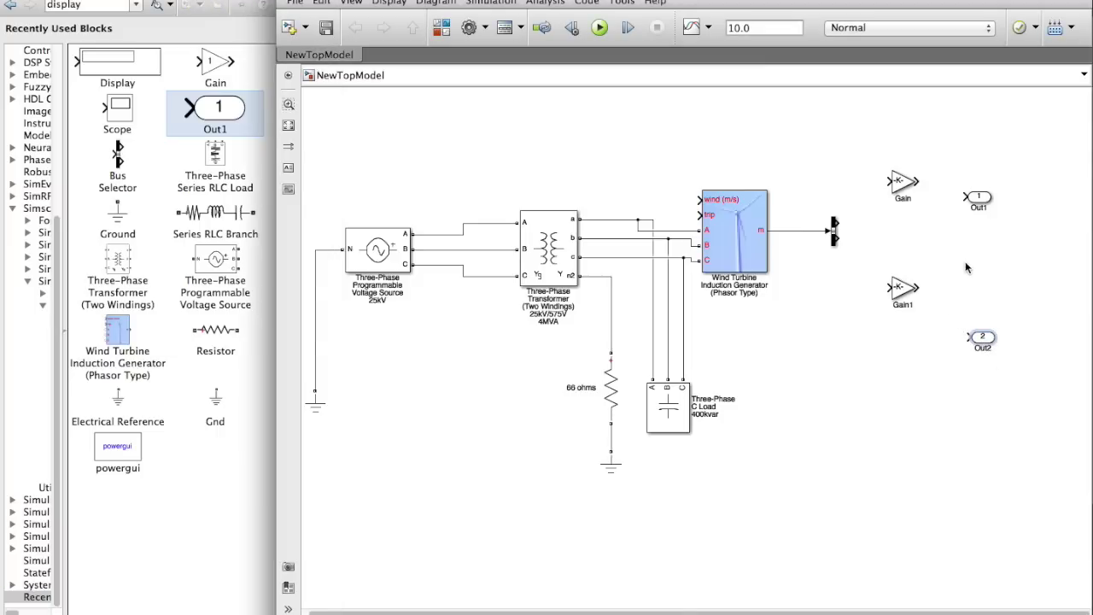
{"action": "double_click", "coordinate": [980, 211]}
{"action": "double_click", "coordinate": [987, 350]}
Wire P (pu) into Gain, Q (pu) into Gain1, and Gain1's output to Q_out.
{"action": "left_click", "coordinate": [835, 236]}
{"action": "left_click_drag", "start_coordinate": [835, 239], "coordinate": [891, 287]}
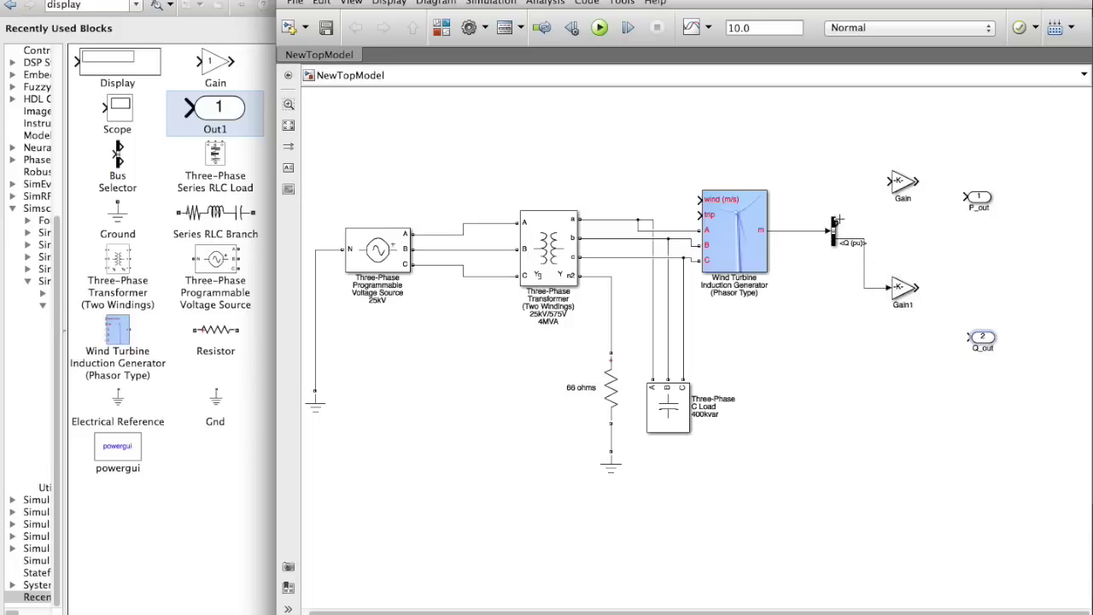
{"action": "left_click_drag", "start_coordinate": [837, 220], "coordinate": [965, 198]}
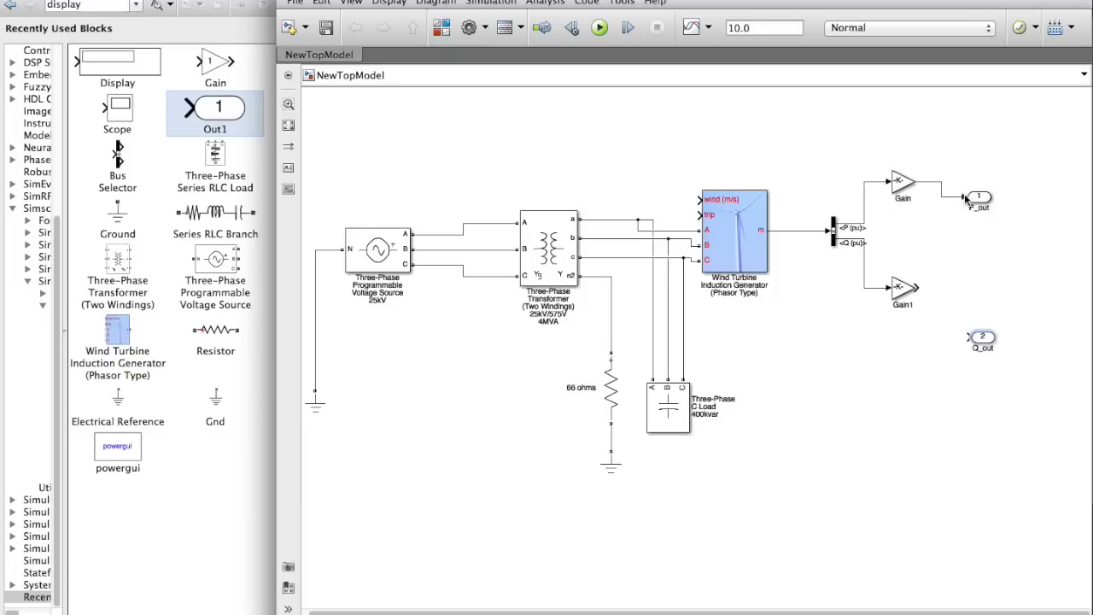
{"action": "left_click_drag", "start_coordinate": [918, 285], "coordinate": [968, 338]}
Add a Scope on Gain's output and a Display branched from Gain1's output.
{"action": "mouse_move", "coordinate": [123, 108]}
{"action": "left_mouse_down"}
{"action": "mouse_move", "coordinate": [757, 139]}
{"action": "mouse_move", "coordinate": [996, 134]}
{"action": "mouse_move", "coordinate": [982, 129]}
{"action": "mouse_move", "coordinate": [925, 181]}
{"action": "left_mouse_up"}
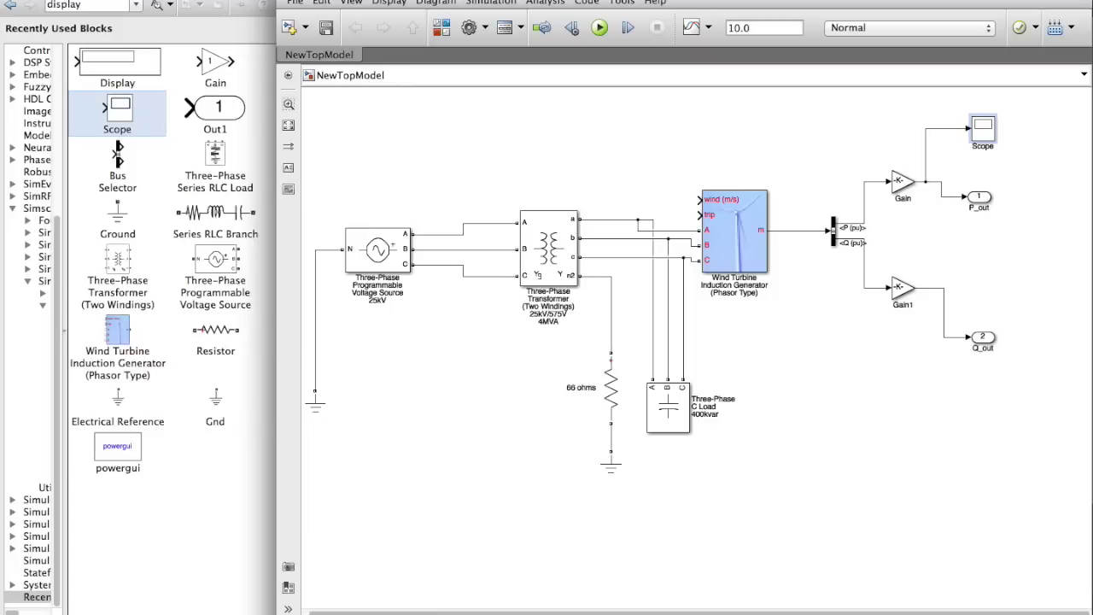
{"action": "left_click", "coordinate": [388, 285]}
{"action": "left_click_drag", "start_coordinate": [107, 73], "coordinate": [1010, 295]}
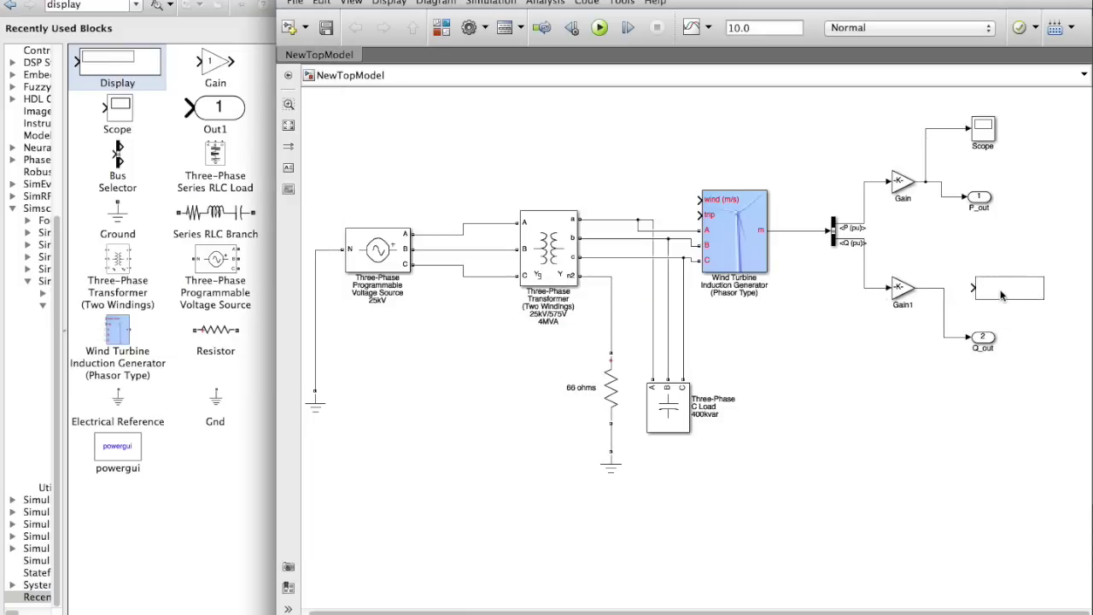
{"action": "left_click_drag", "start_coordinate": [944, 286], "coordinate": [973, 288]}
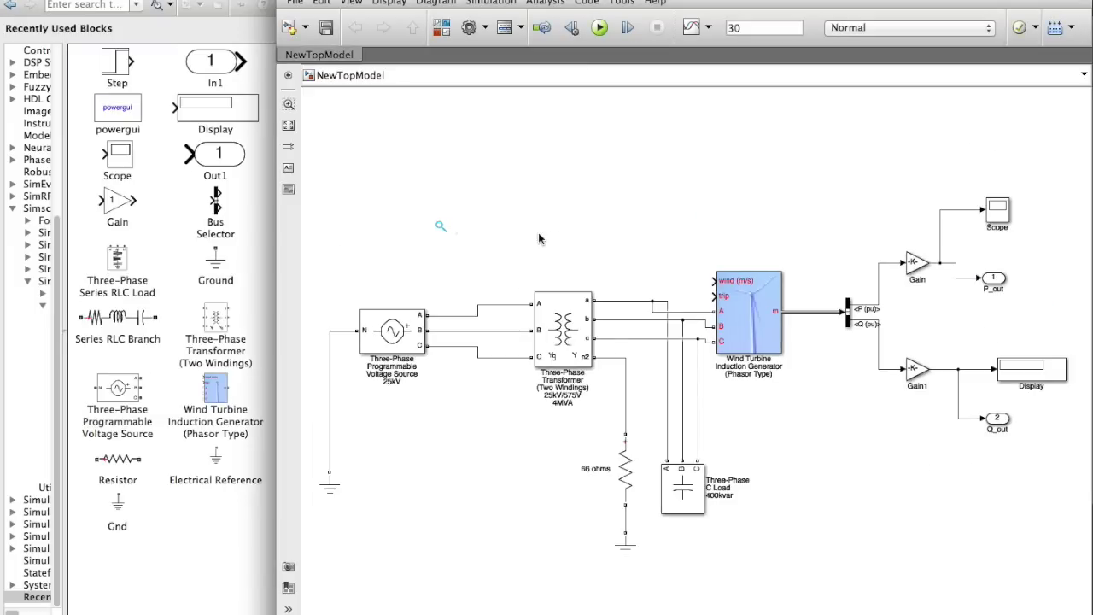
Add an inport named Trip and connect it to the turbine's trip input.
{"action": "left_click", "coordinate": [732, 301]}
{"action": "left_click", "coordinate": [705, 305]}
{"action": "left_click_drag", "start_coordinate": [206, 62], "coordinate": [492, 246]}
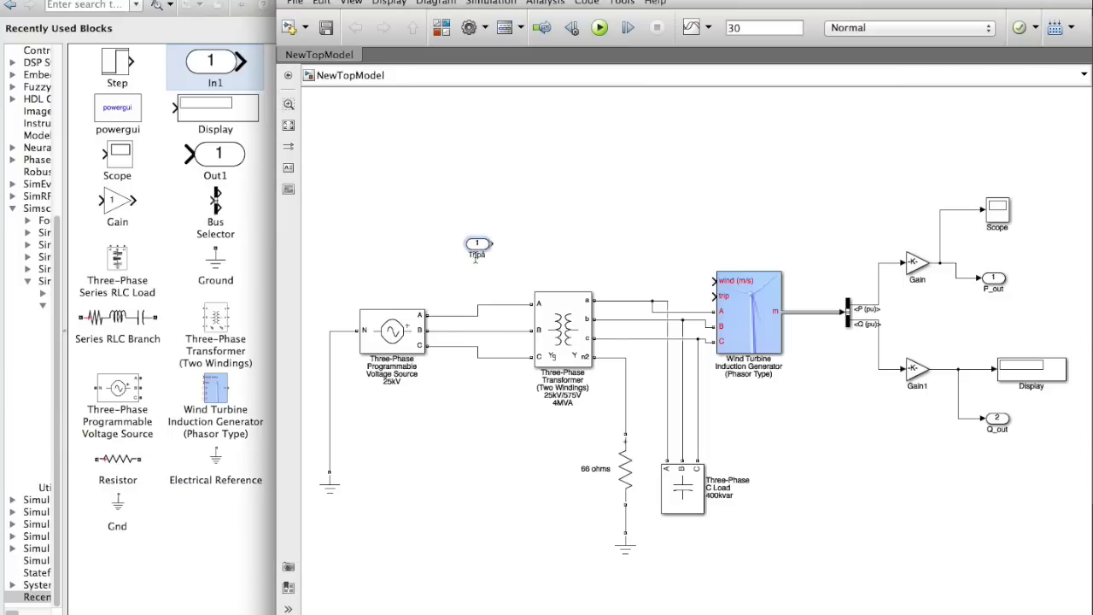
{"action": "left_click", "coordinate": [537, 318]}
{"action": "left_click", "coordinate": [498, 254]}
{"action": "left_click_drag", "start_coordinate": [491, 244], "coordinate": [708, 296]}
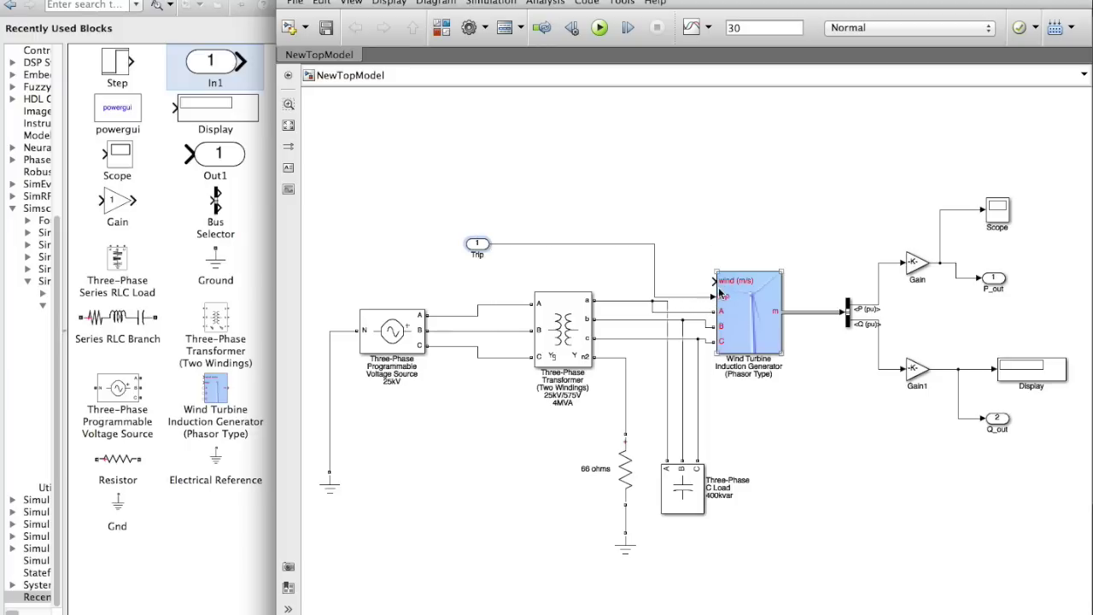
{"action": "left_click", "coordinate": [709, 299]}
{"action": "left_click", "coordinate": [736, 310]}
{"action": "left_click", "coordinate": [506, 269]}
Add a second inport named Wind and connect it to the turbine's wind (m/s) input.
{"action": "left_click_drag", "start_coordinate": [222, 72], "coordinate": [481, 188]}
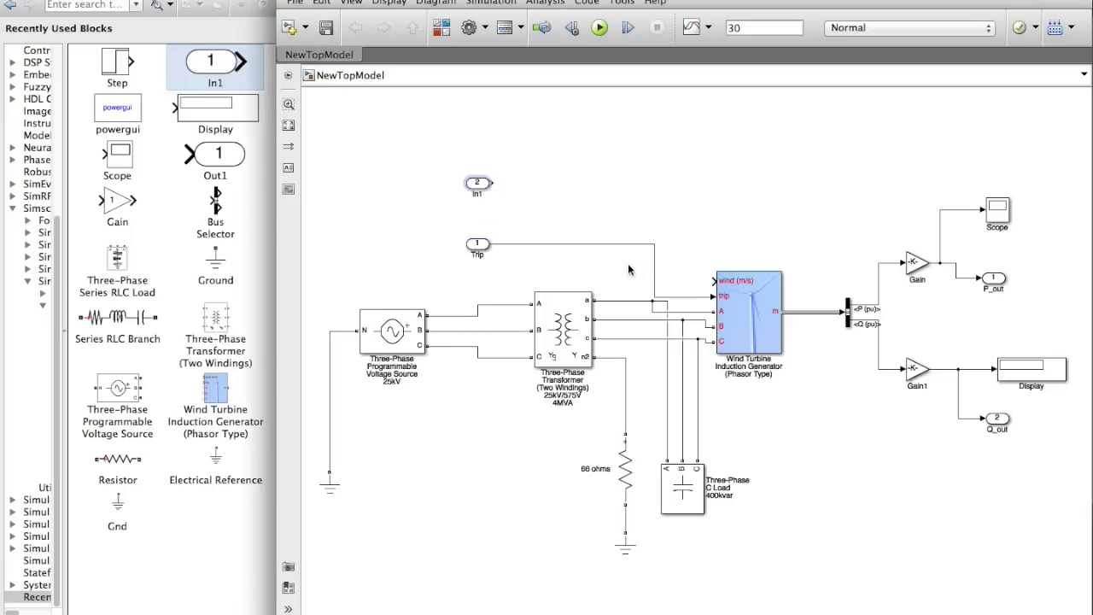
{"action": "left_click", "coordinate": [745, 295]}
{"action": "left_click_drag", "start_coordinate": [492, 181], "coordinate": [715, 286]}
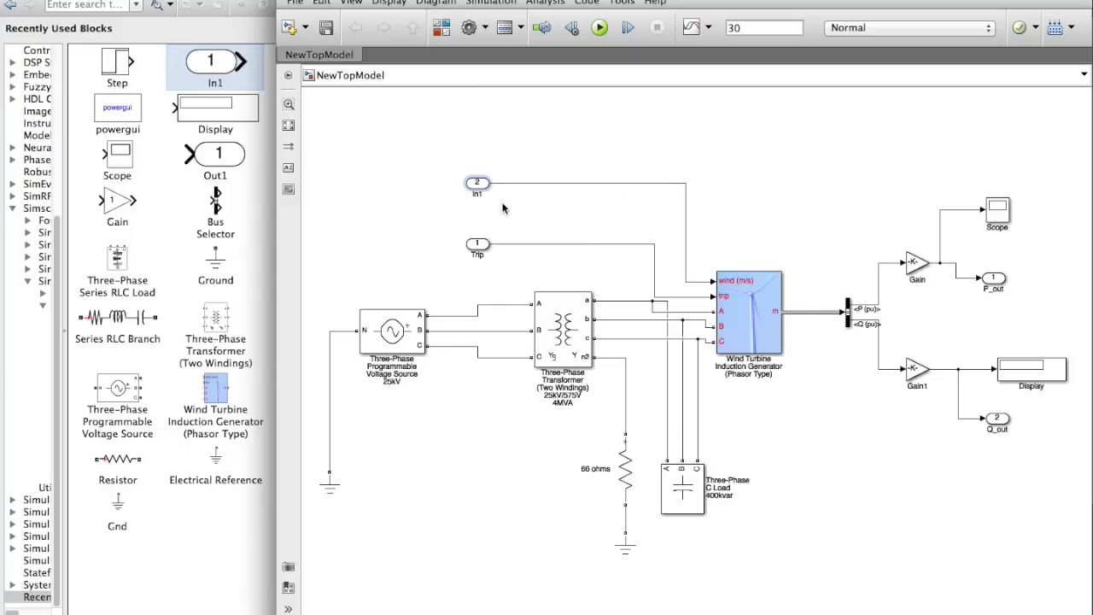
{"action": "left_click", "coordinate": [475, 190]}
{"action": "double_click", "coordinate": [475, 195]}
{"action": "left_click", "coordinate": [502, 205]}
{"action": "left_click", "coordinate": [484, 193]}
Add a powergui block and set its simulation type to Phasor.
{"action": "left_click_drag", "start_coordinate": [111, 108], "coordinate": [751, 154]}
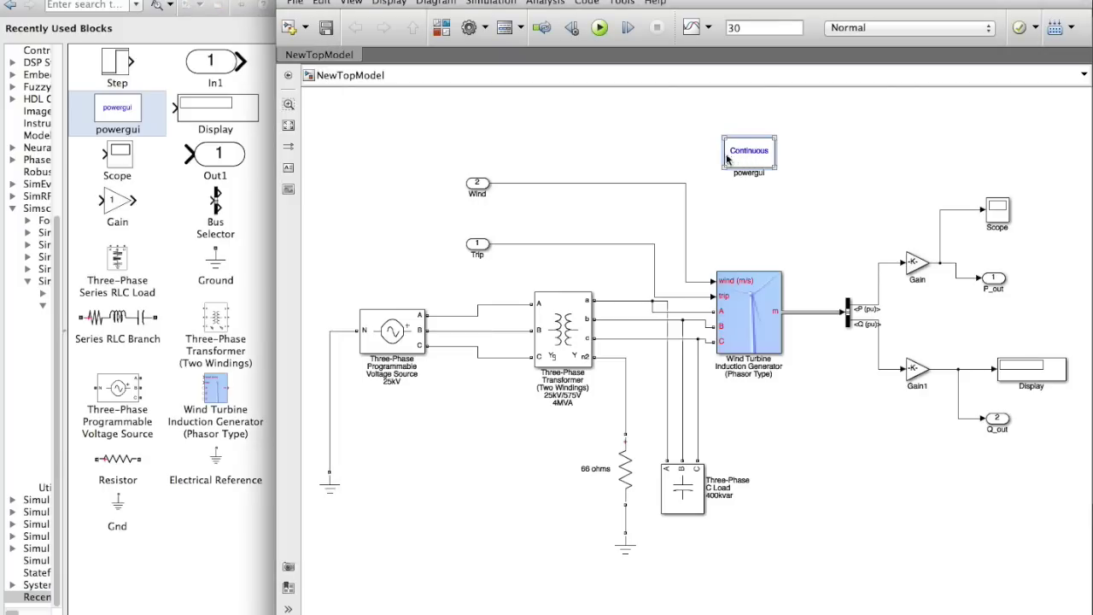
{"action": "left_click", "coordinate": [767, 161]}
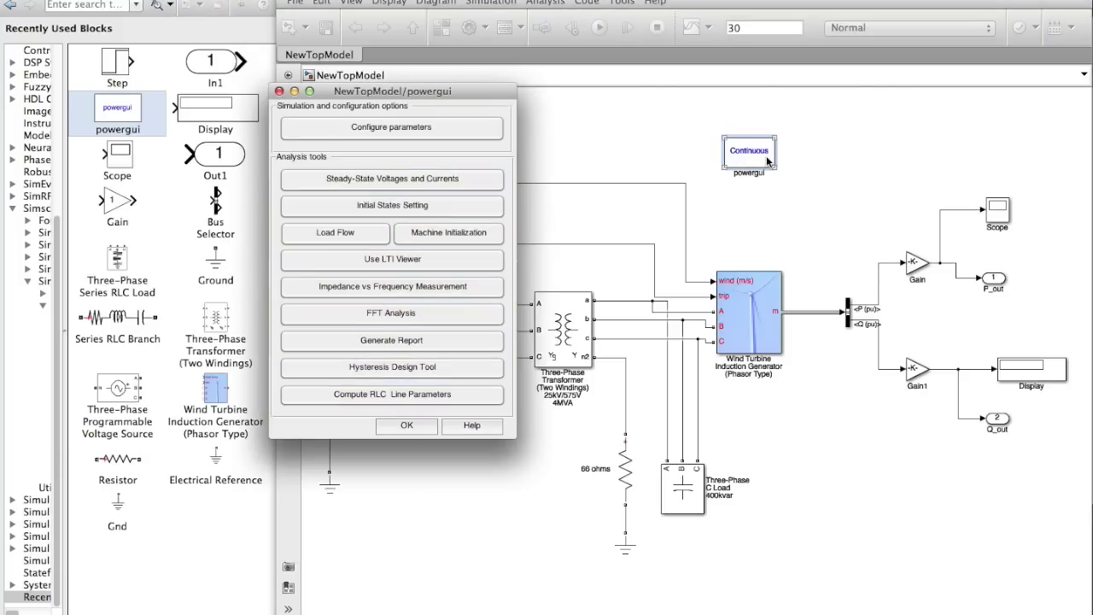
{"action": "left_click", "coordinate": [427, 126]}
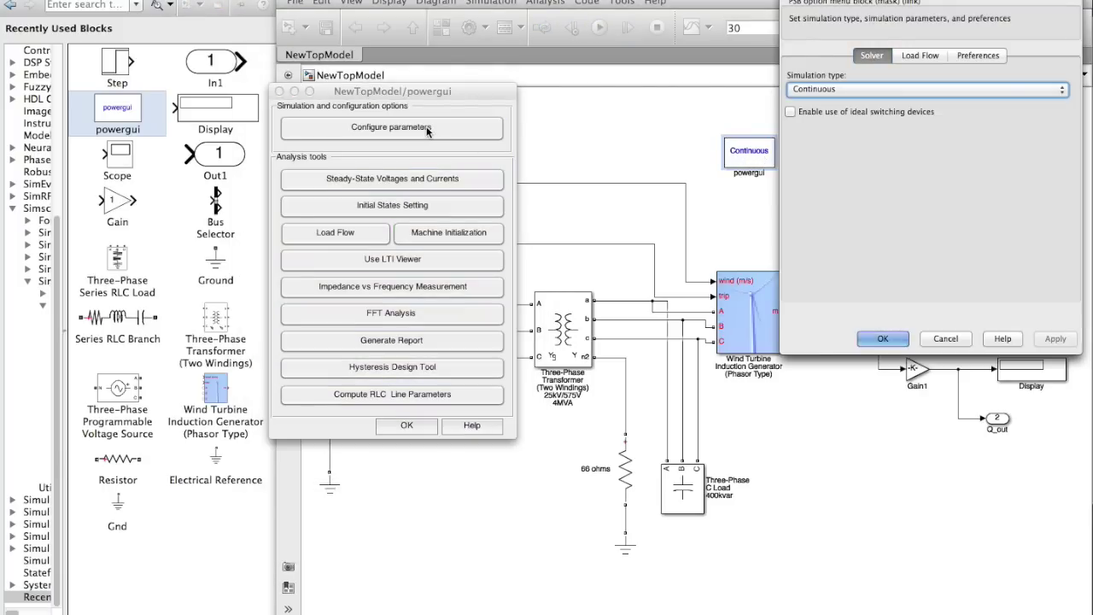
{"action": "left_click_drag", "start_coordinate": [840, 2], "coordinate": [606, 76]}
{"action": "left_click", "coordinate": [626, 183]}
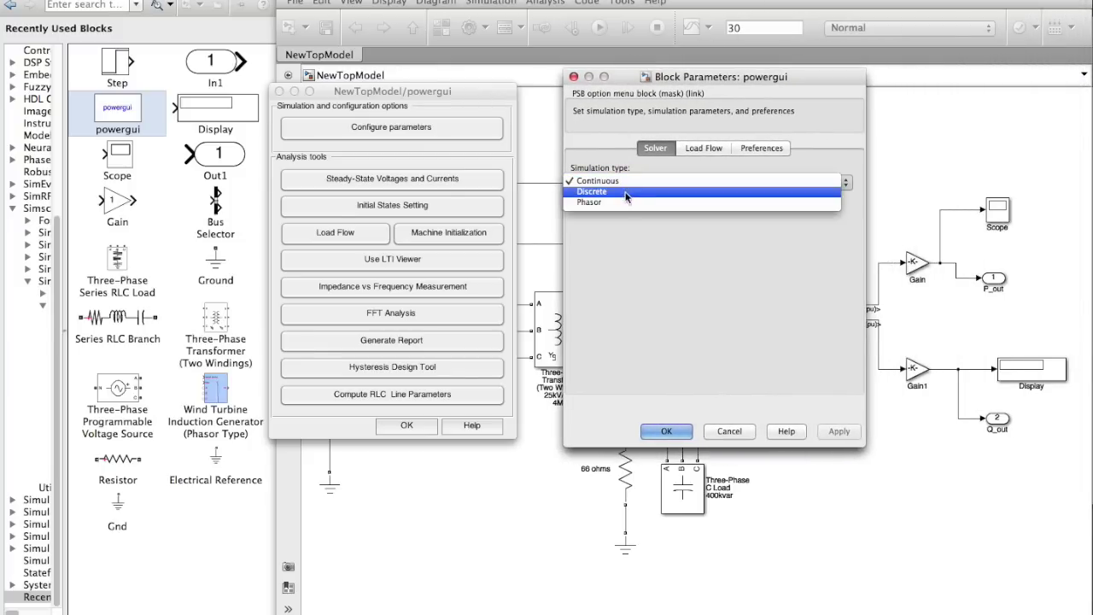
{"action": "left_click", "coordinate": [627, 203]}
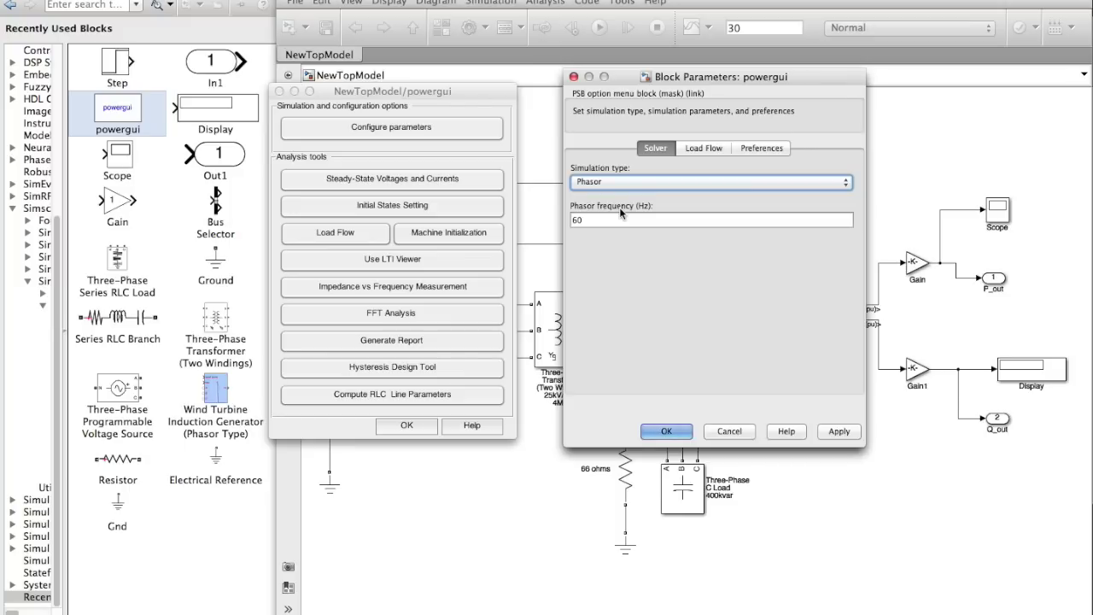
Set powergui load flow to base power 10e6 VA, voltage units V, and power units W.
{"action": "left_click", "coordinate": [752, 150]}
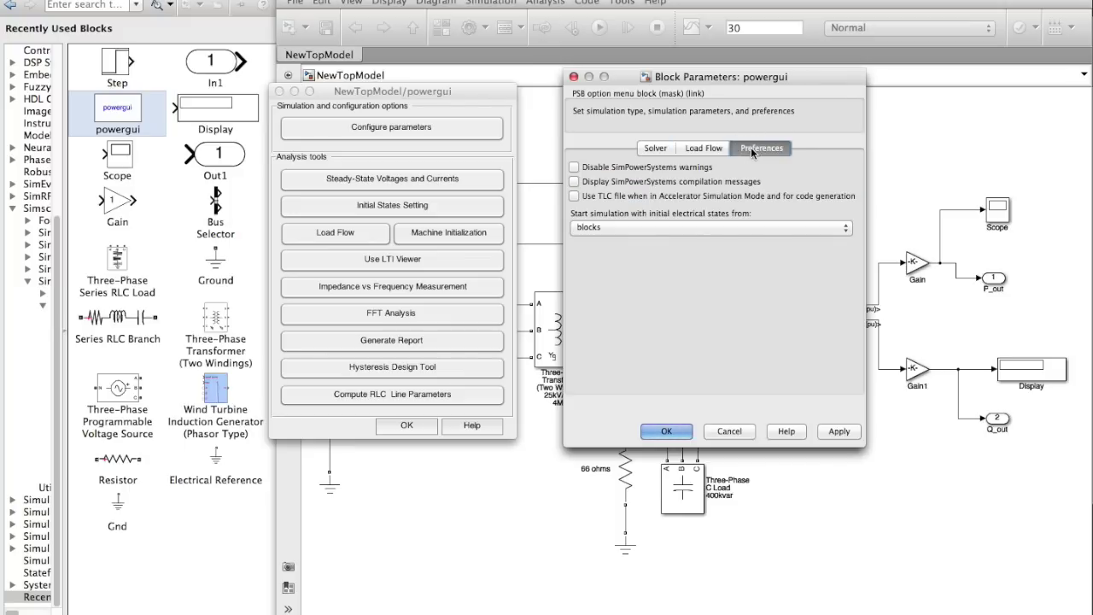
{"action": "left_click", "coordinate": [703, 147]}
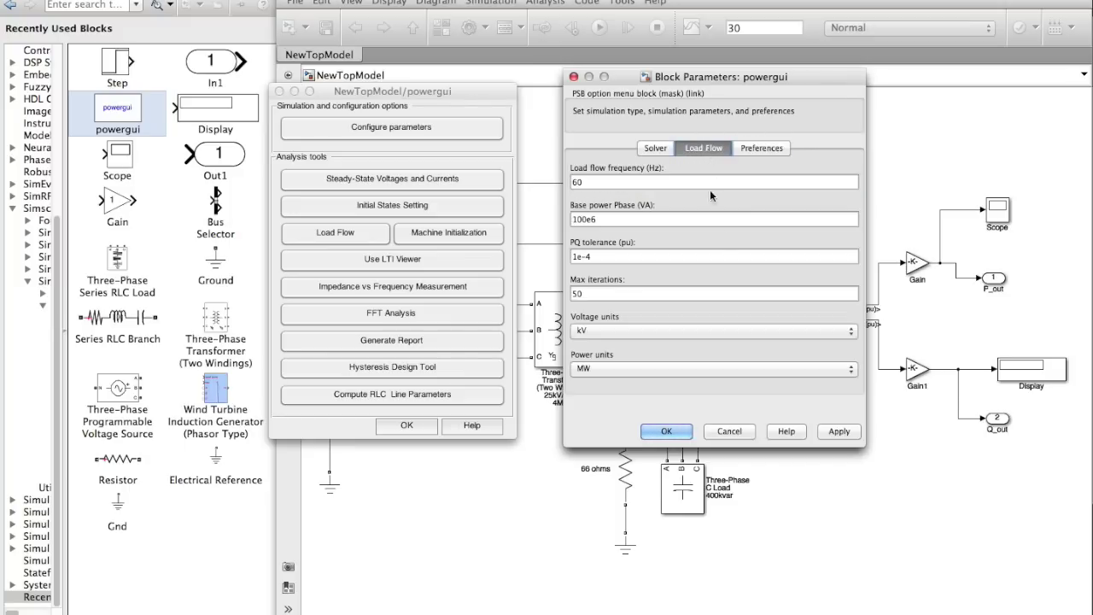
{"action": "left_click", "coordinate": [600, 219]}
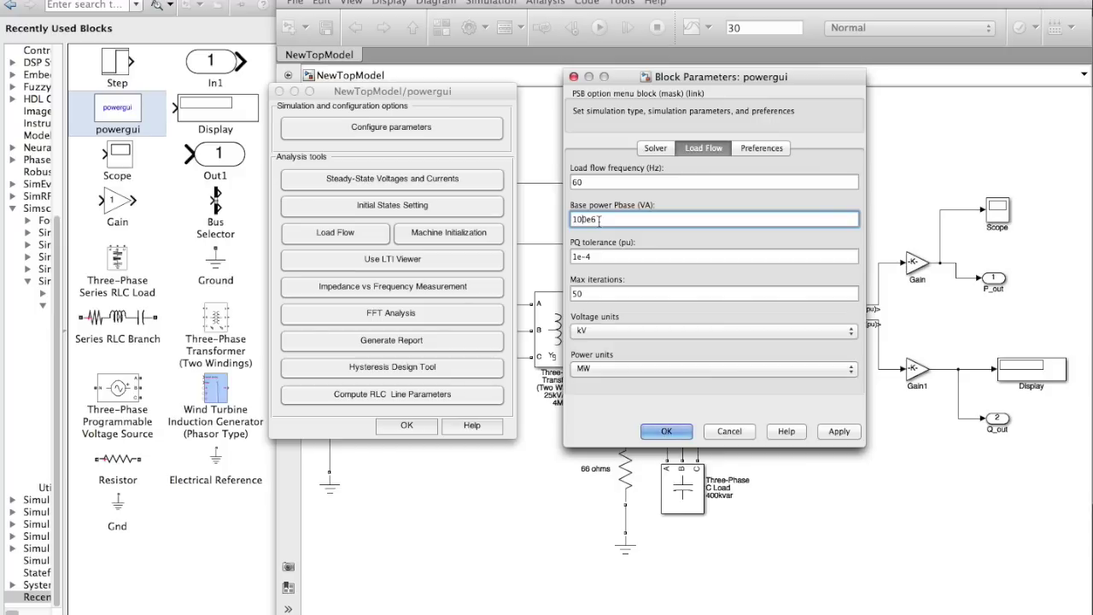
{"action": "key", "text": "Left"}
{"action": "key", "text": "Left"}
{"action": "key", "text": "Left"}
{"action": "key", "text": "BackSpace"}
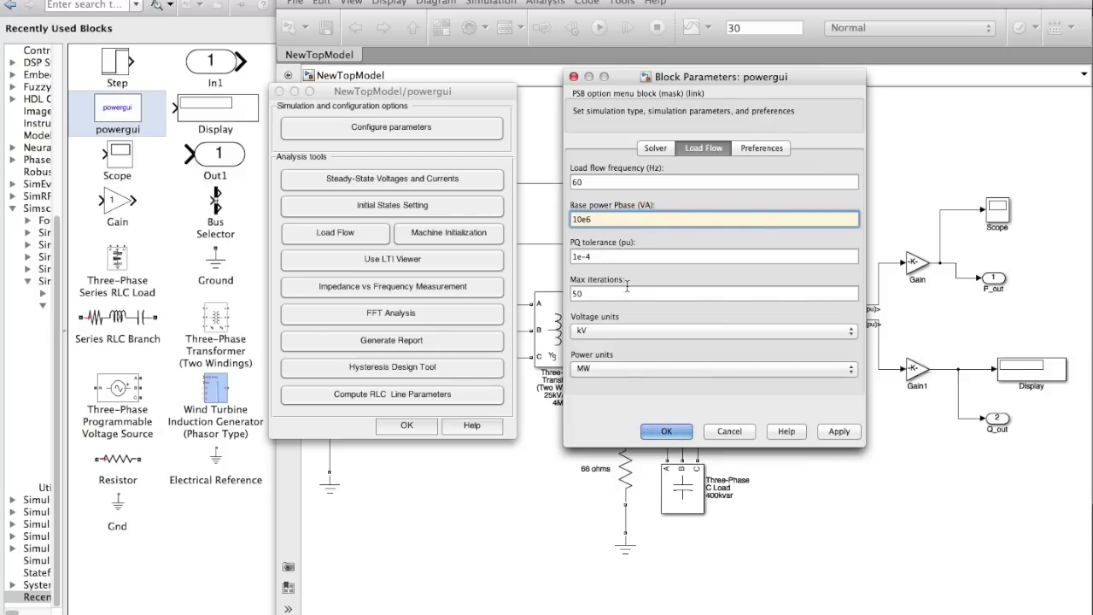
{"action": "left_click", "coordinate": [621, 331]}
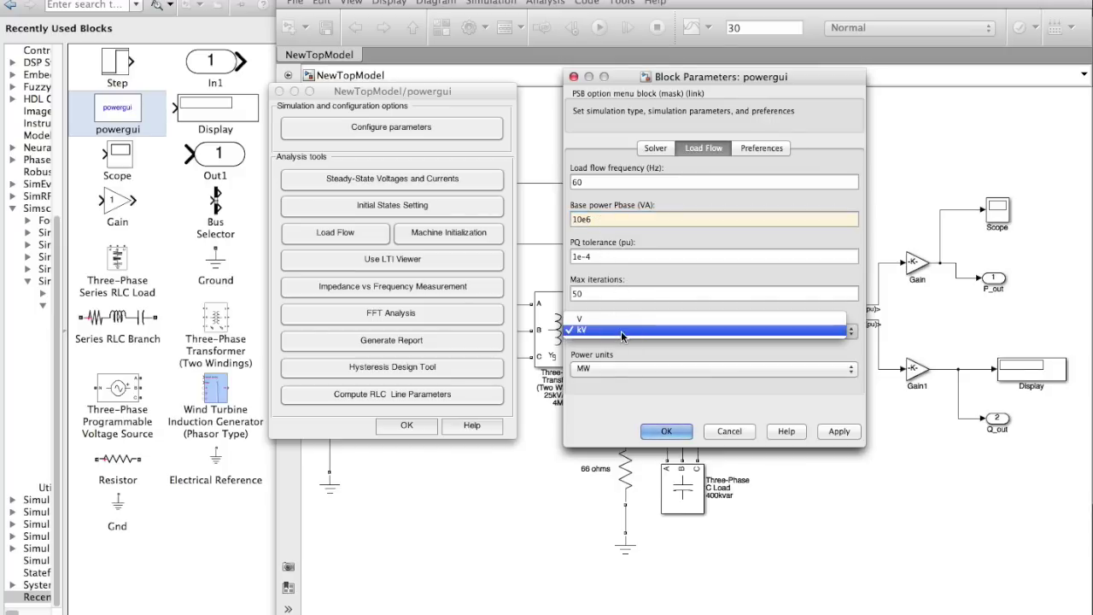
{"action": "left_click", "coordinate": [615, 321]}
{"action": "left_click", "coordinate": [627, 369]}
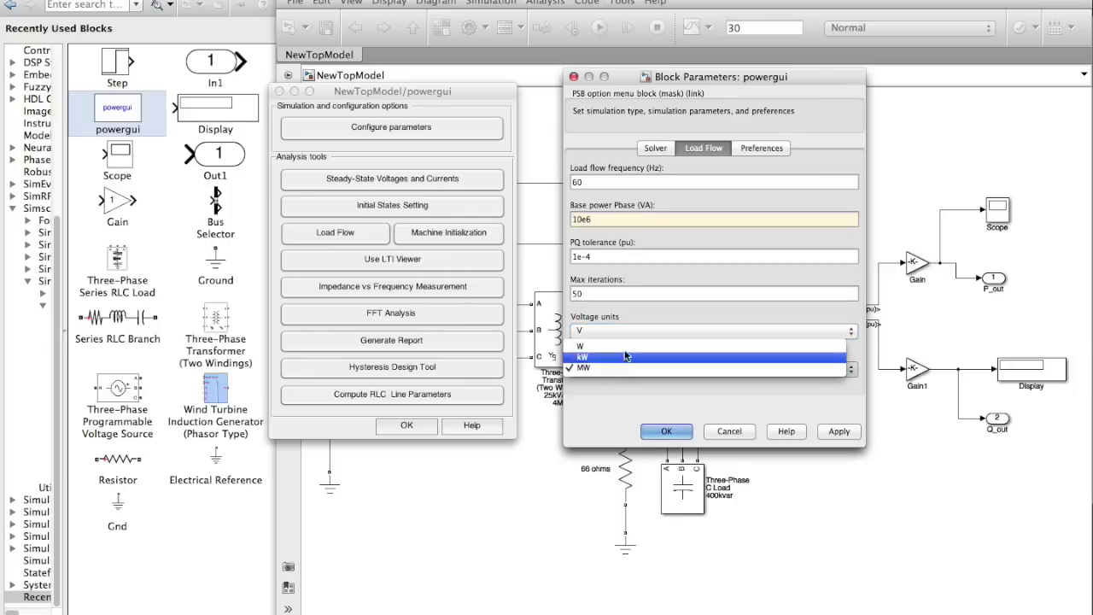
{"action": "left_click", "coordinate": [622, 344]}
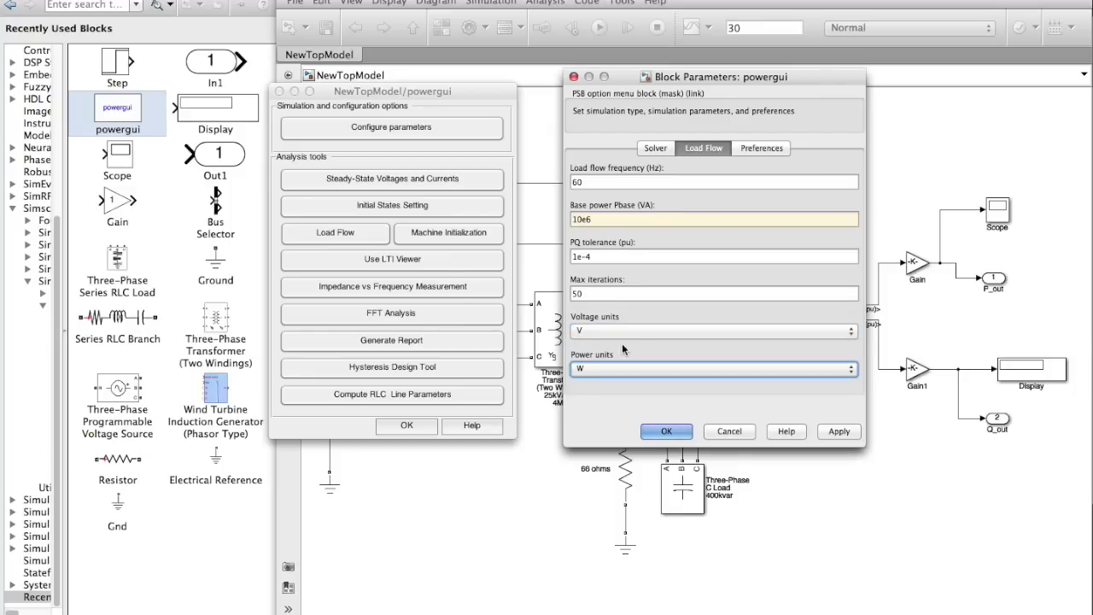
{"action": "left_click", "coordinate": [666, 431]}
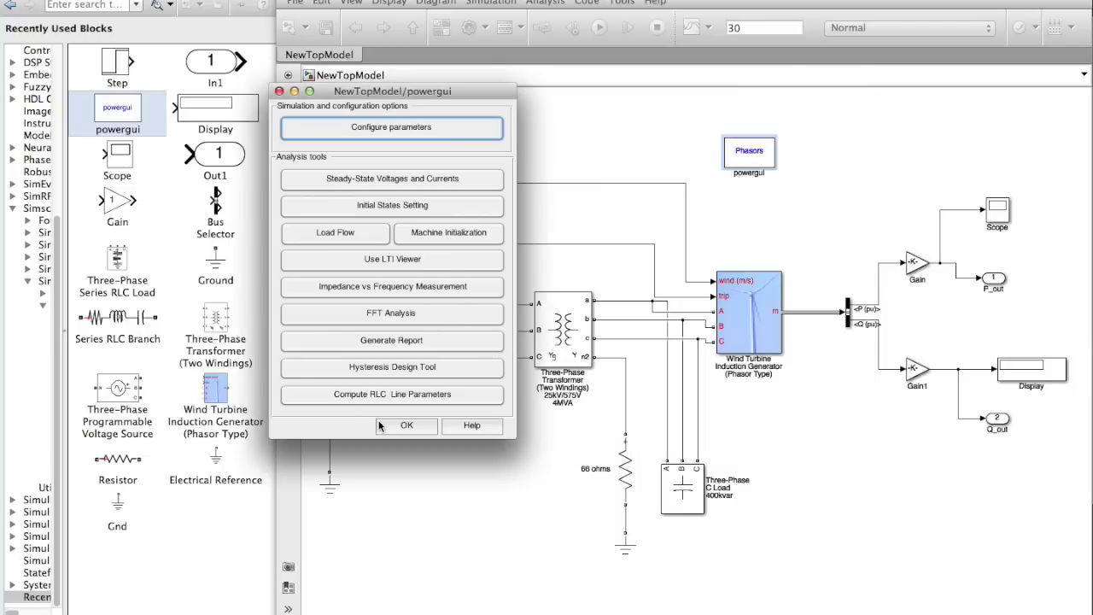
{"action": "left_click", "coordinate": [381, 425]}
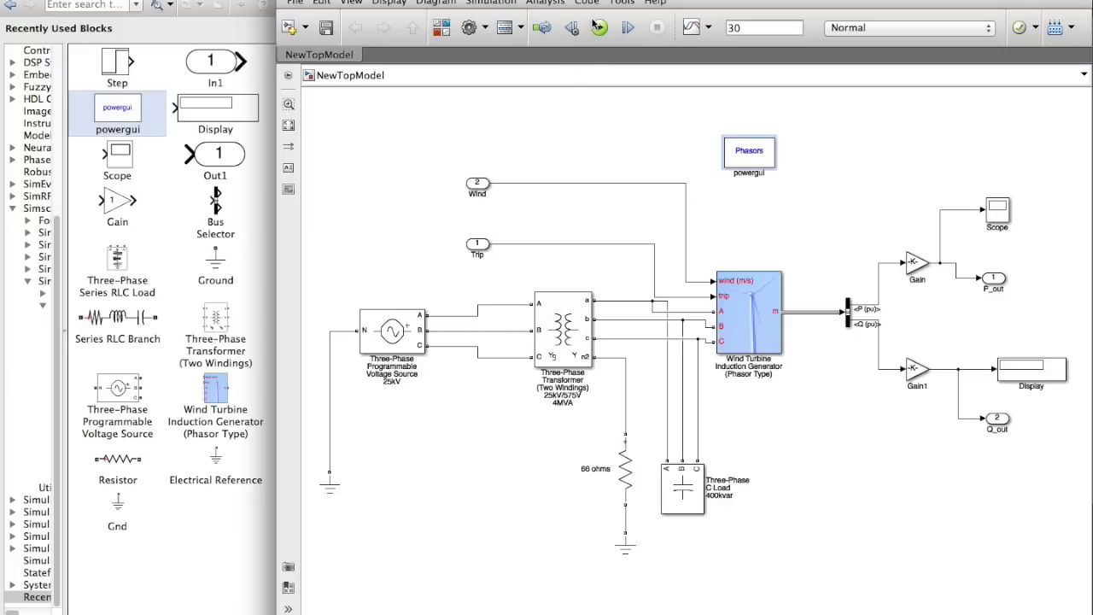
Replace the Wind inport with a Step block stepping from 0 to 12 at time 1.
{"action": "left_click", "coordinate": [476, 185]}
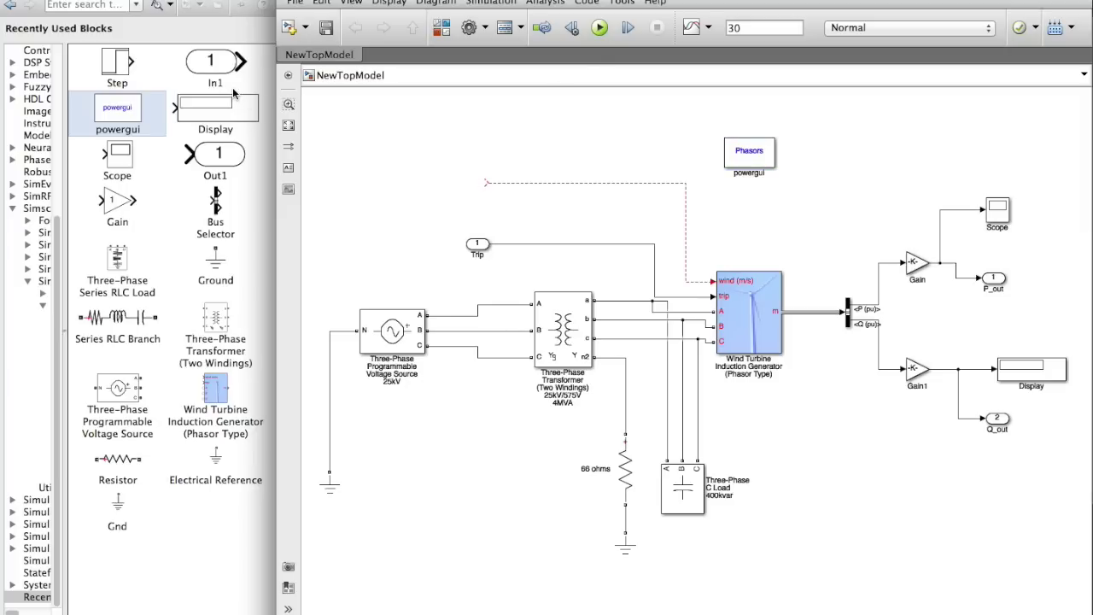
{"action": "left_click_drag", "start_coordinate": [124, 70], "coordinate": [475, 190]}
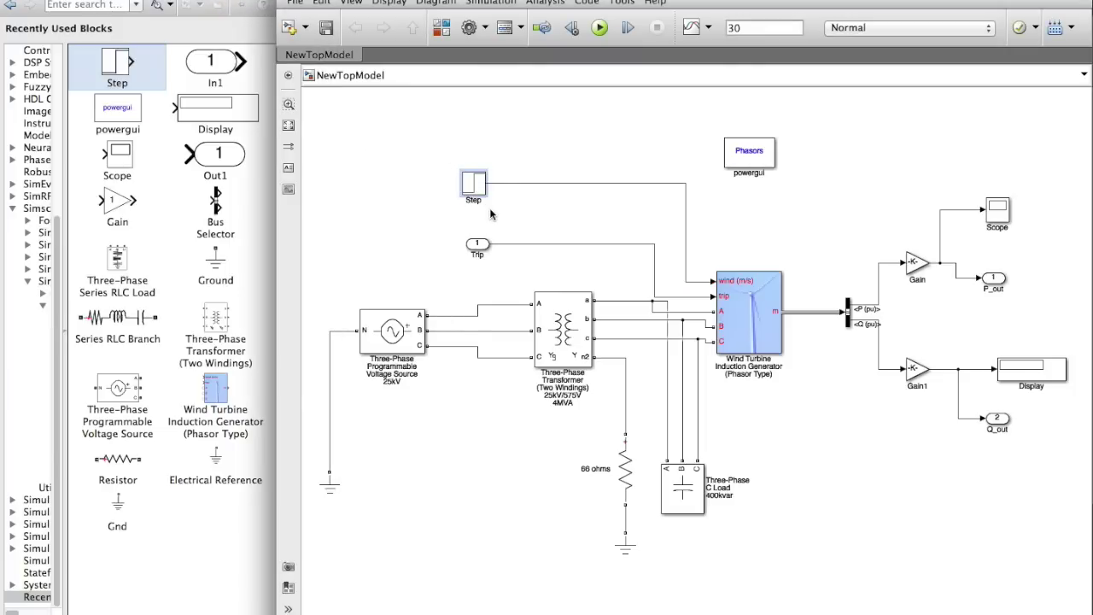
{"action": "double_click", "coordinate": [476, 188]}
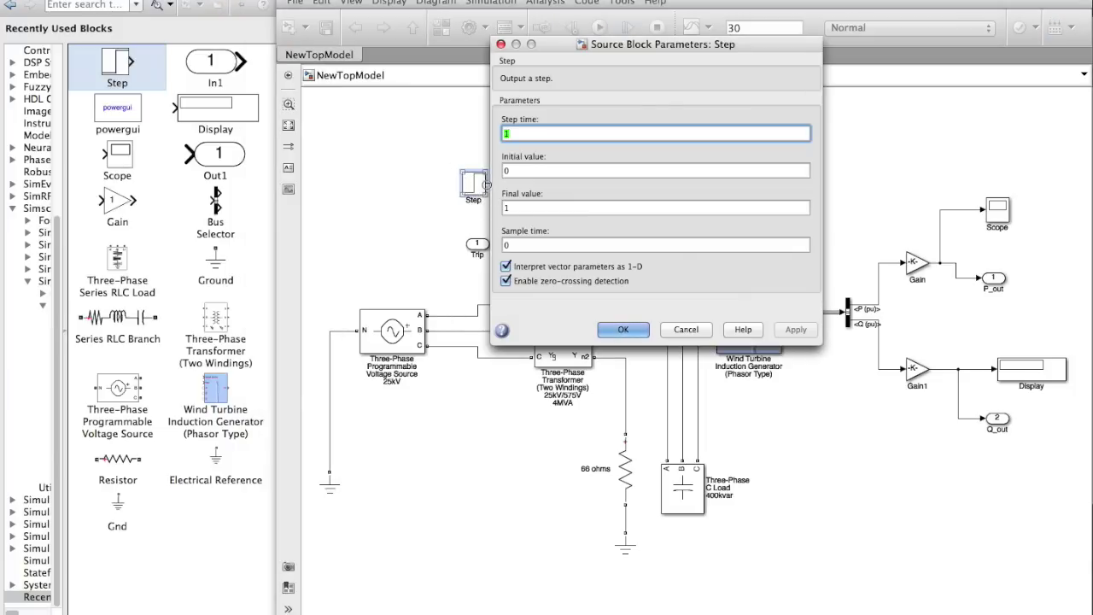
{"action": "left_click", "coordinate": [521, 208]}
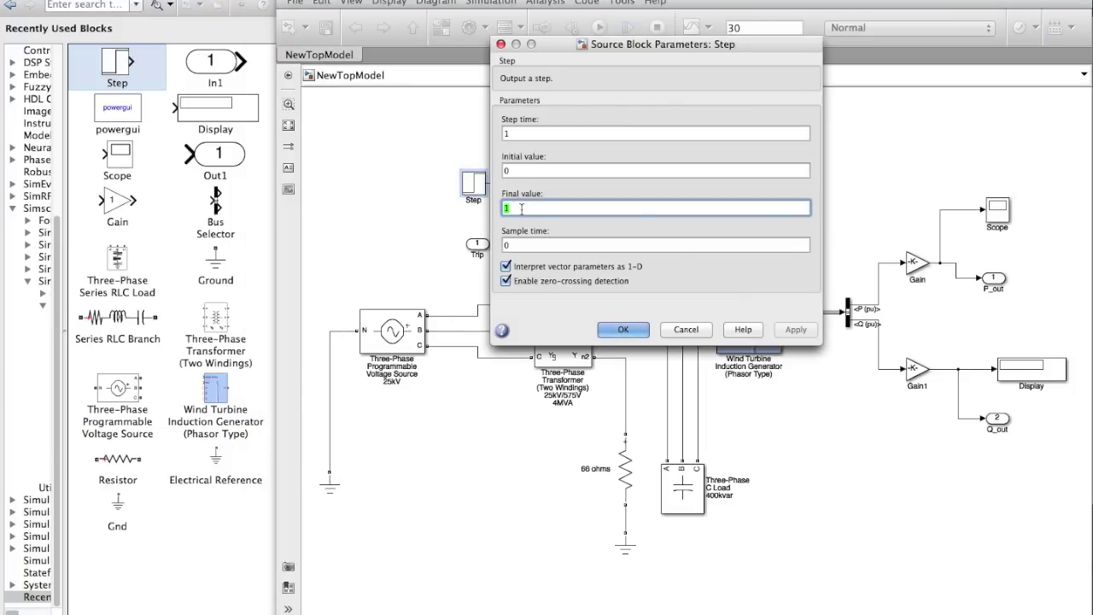
{"action": "type", "text": "2"}
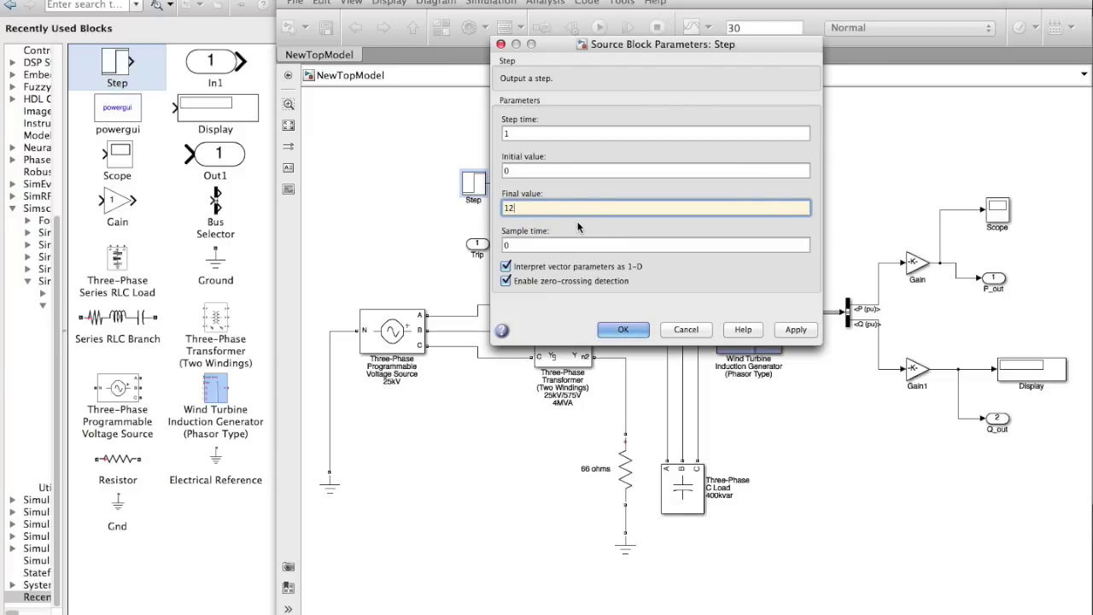
{"action": "left_click", "coordinate": [608, 332]}
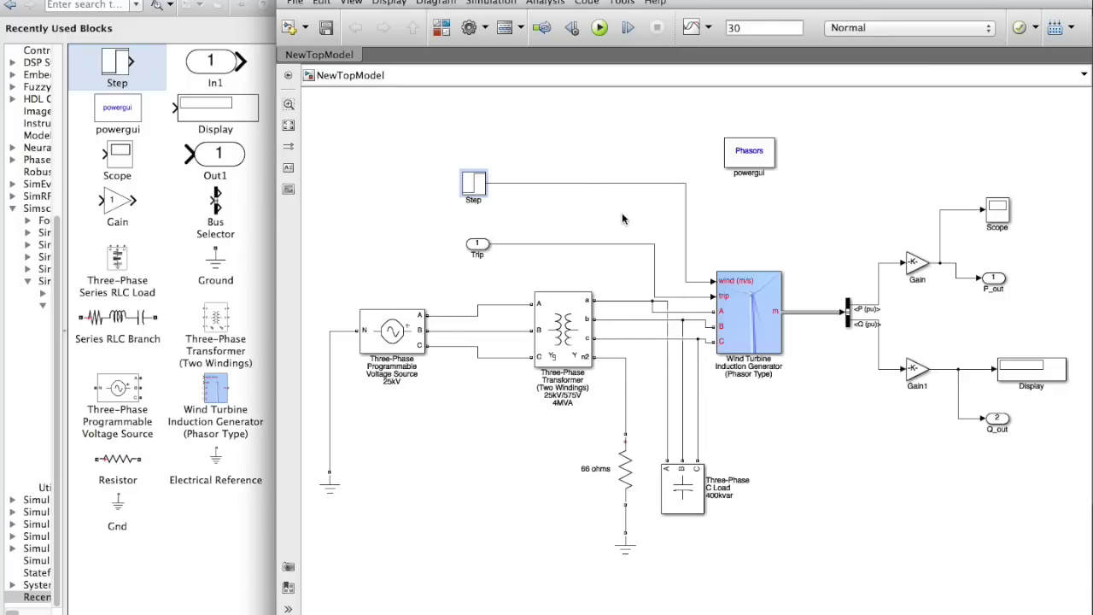
Change the model's solver type to Fixed-step with a 0.001 step size.
{"action": "left_click", "coordinate": [490, 3]}
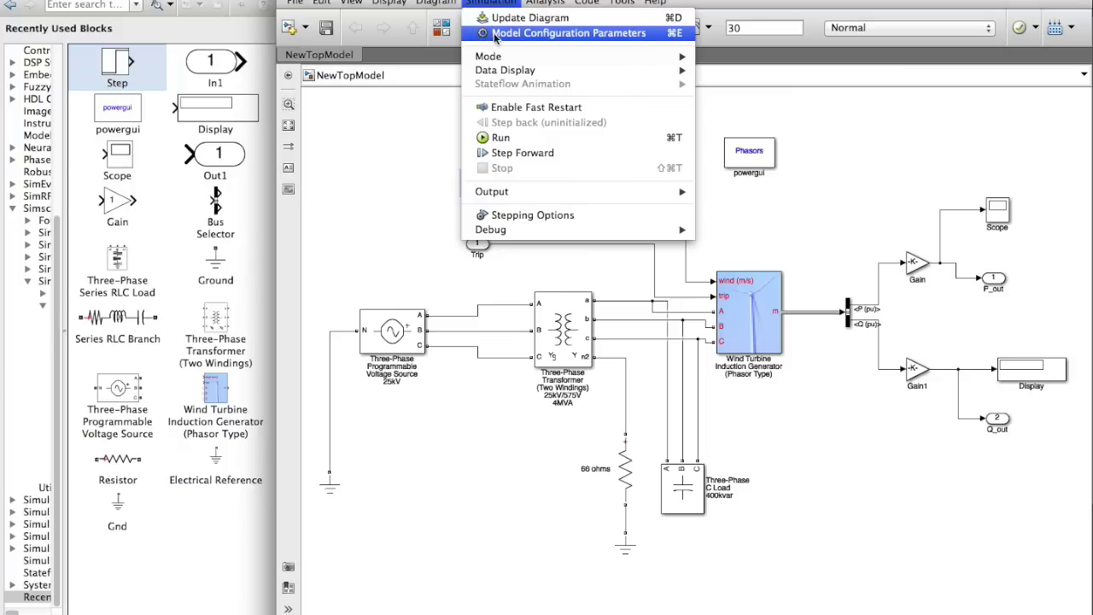
{"action": "left_click", "coordinate": [612, 38]}
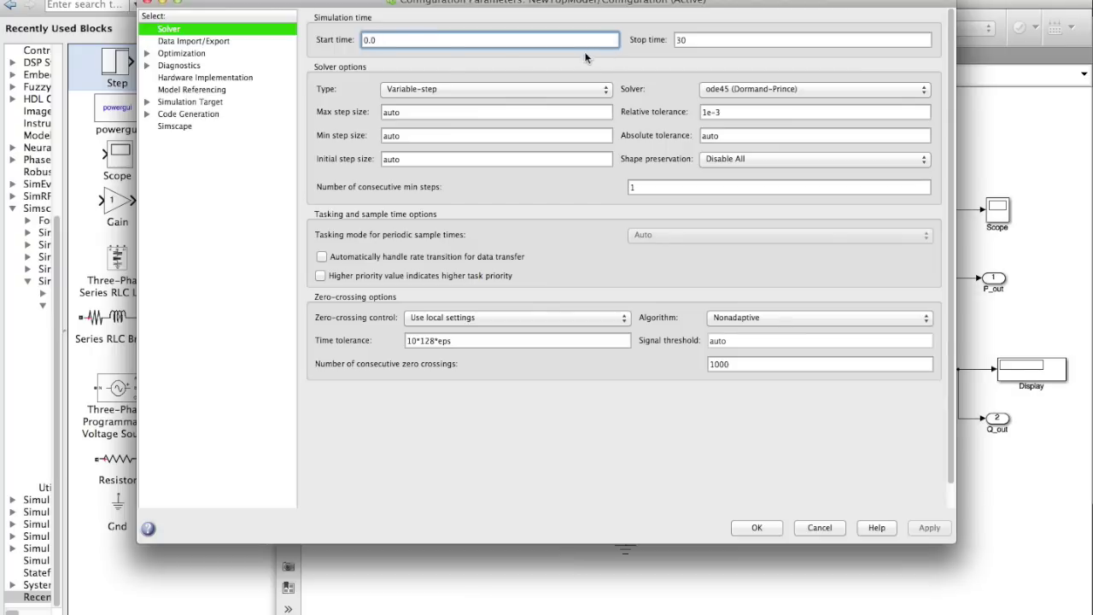
{"action": "left_click", "coordinate": [469, 94]}
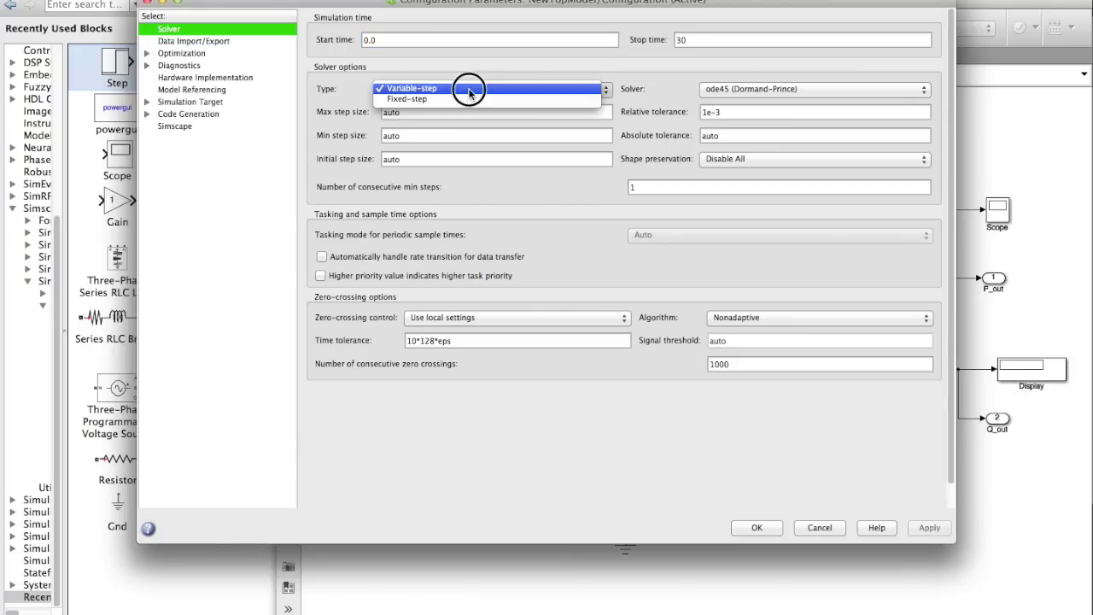
{"action": "left_click", "coordinate": [464, 98]}
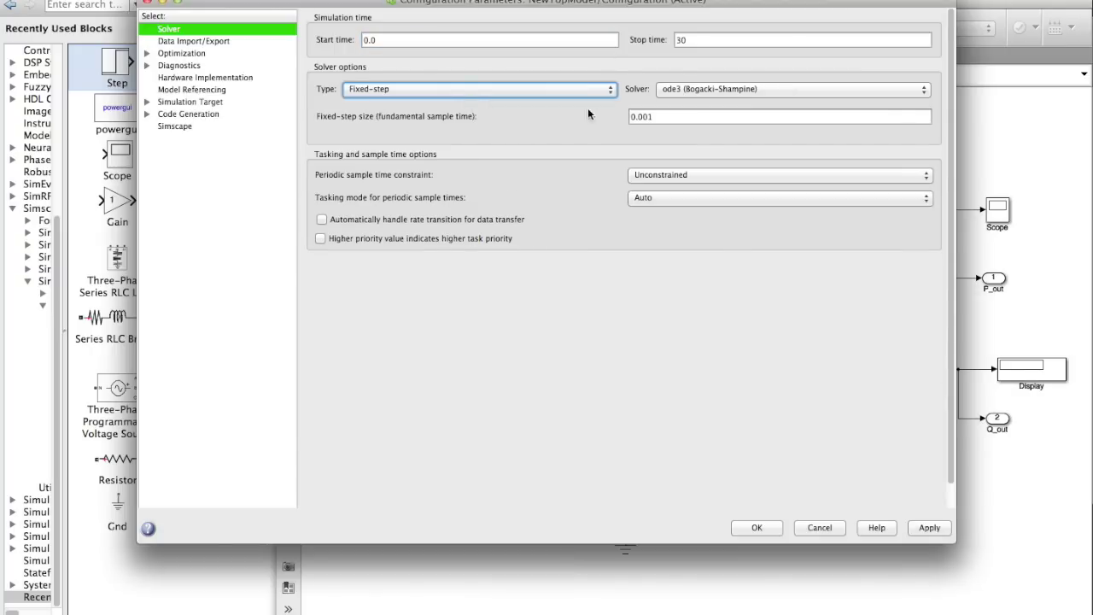
{"action": "double_click", "coordinate": [642, 117]}
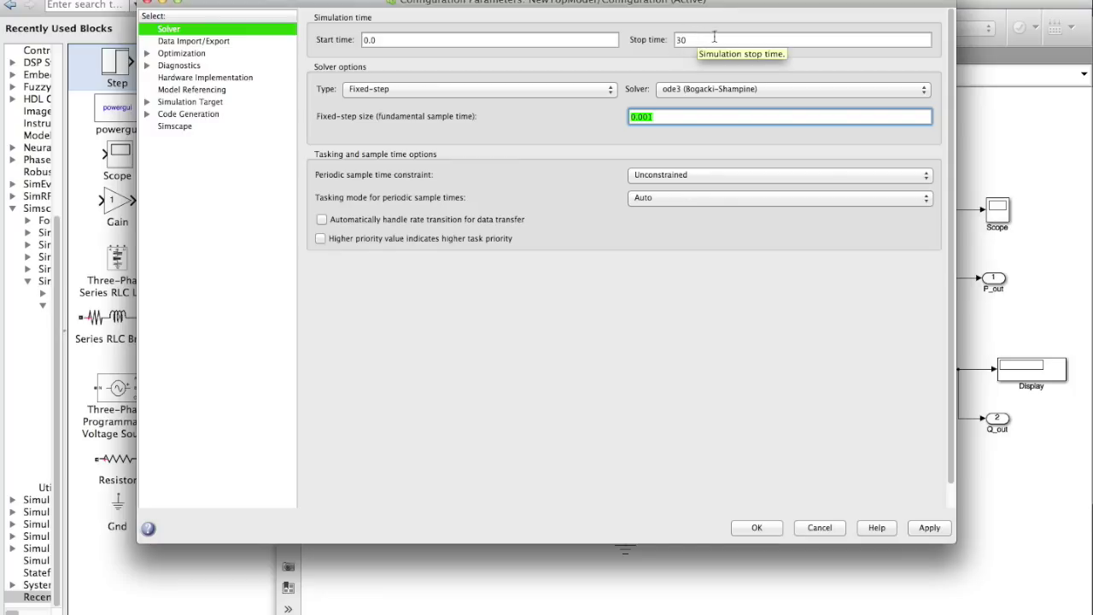
{"action": "left_click", "coordinate": [768, 527]}
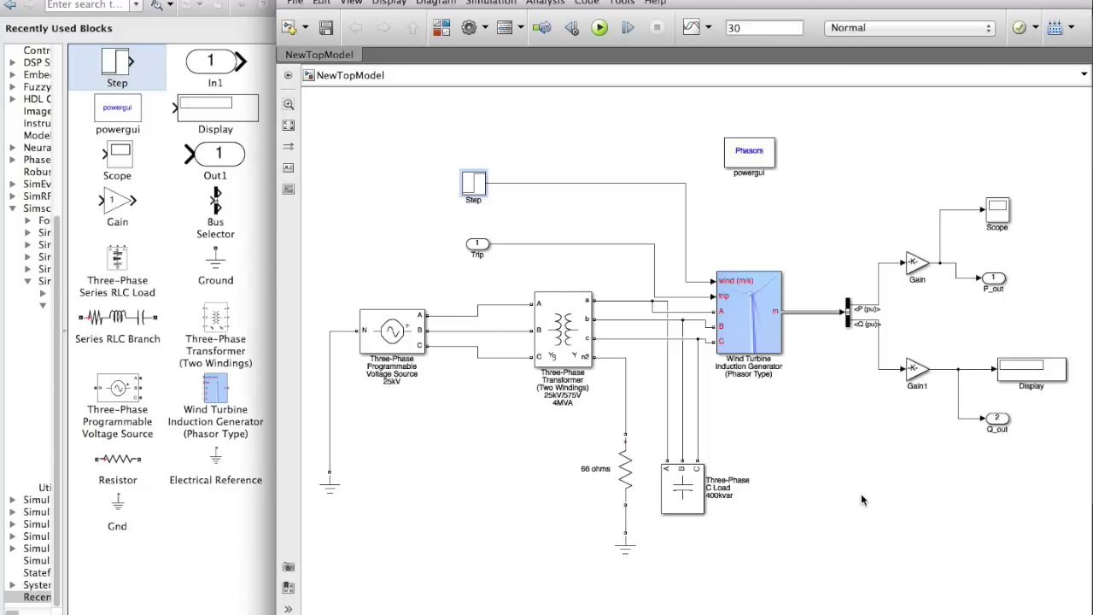
Run the simulation and open the Scope plot.
{"action": "left_click", "coordinate": [599, 28]}
{"action": "left_click", "coordinate": [993, 221]}
{"action": "double_click", "coordinate": [997, 219]}
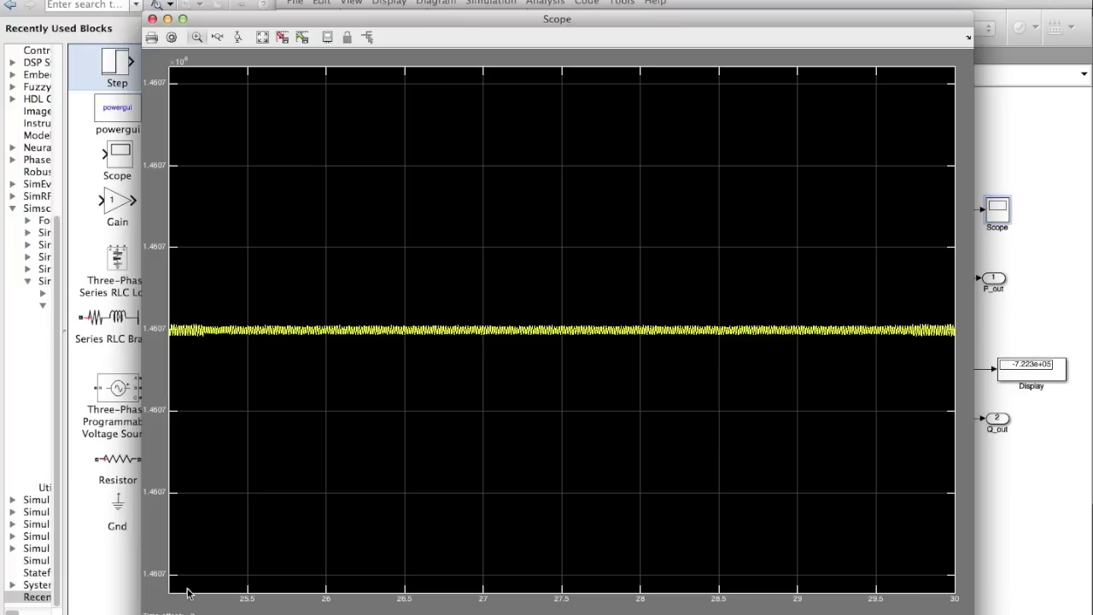
In the Scope's History settings, turn off 'Limit data points to last' (5000).
{"action": "left_click", "coordinate": [172, 38]}
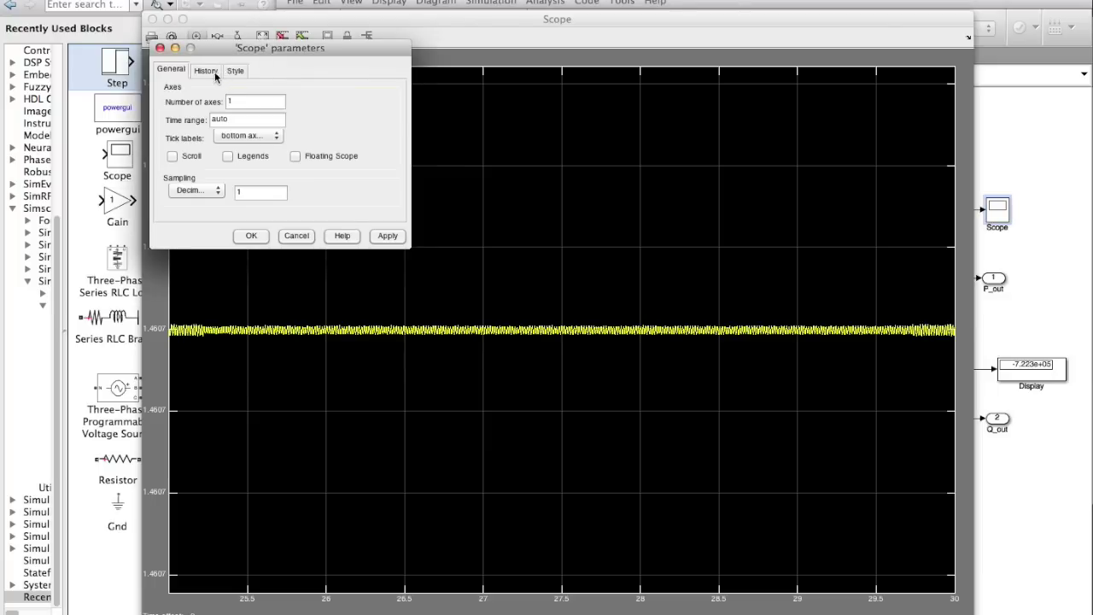
{"action": "left_click", "coordinate": [215, 75]}
{"action": "left_click", "coordinate": [177, 93]}
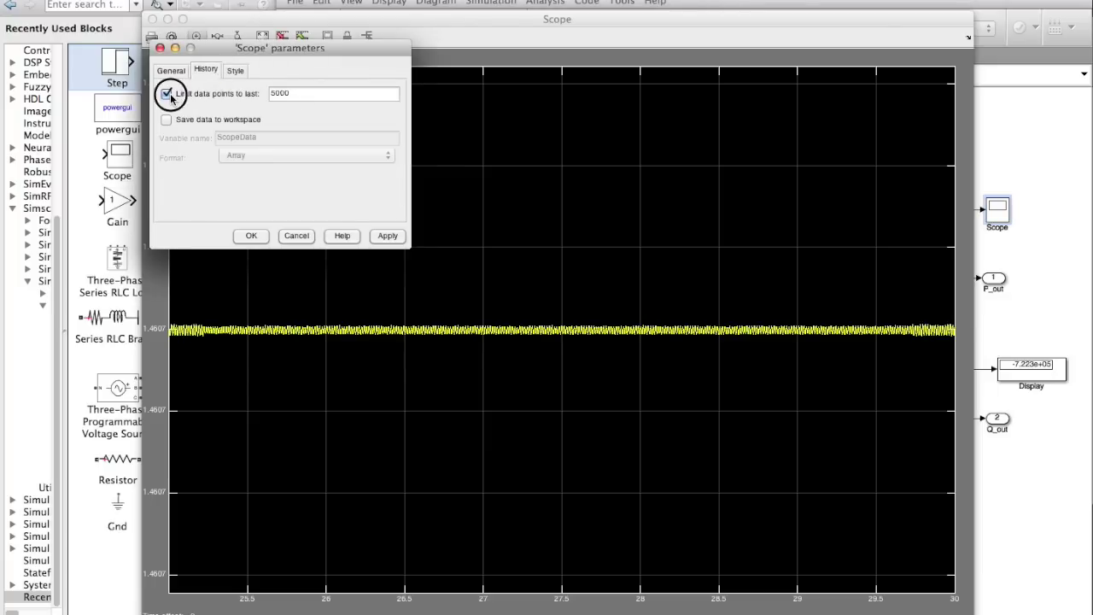
{"action": "left_click", "coordinate": [253, 236]}
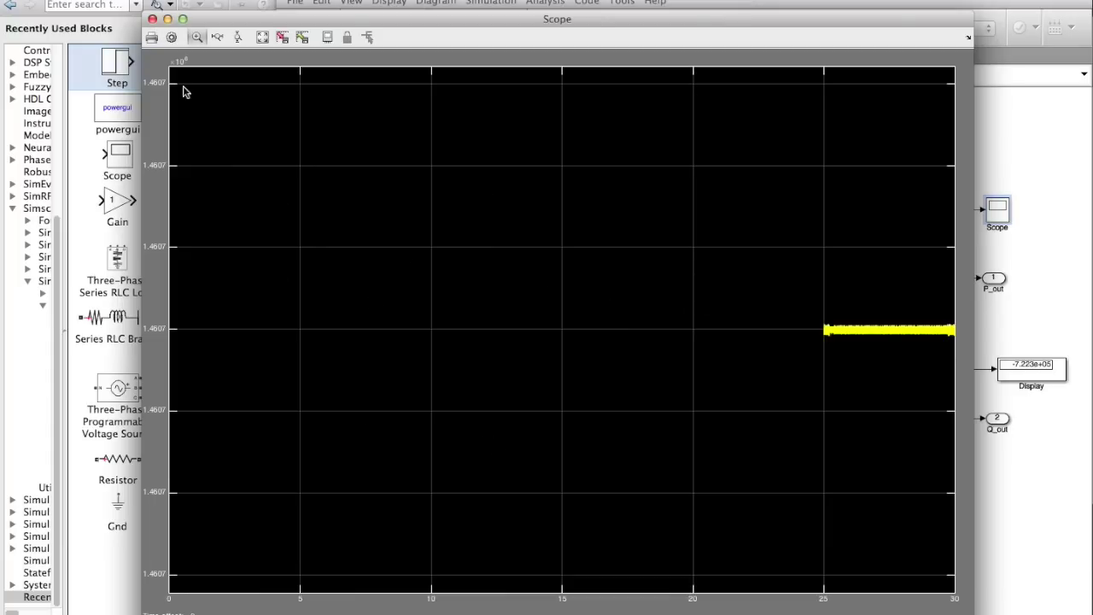
Rerun the simulation and autoscale the Scope to show the full 0–30 s active power trace.
{"action": "left_click", "coordinate": [152, 19]}
{"action": "left_click", "coordinate": [599, 27]}
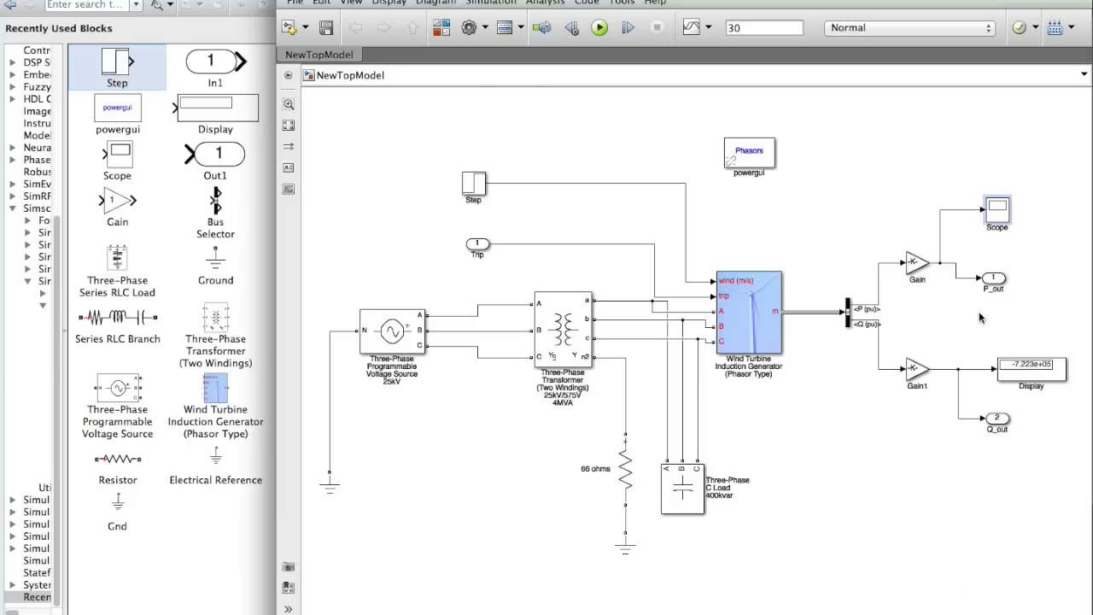
{"action": "double_click", "coordinate": [997, 210]}
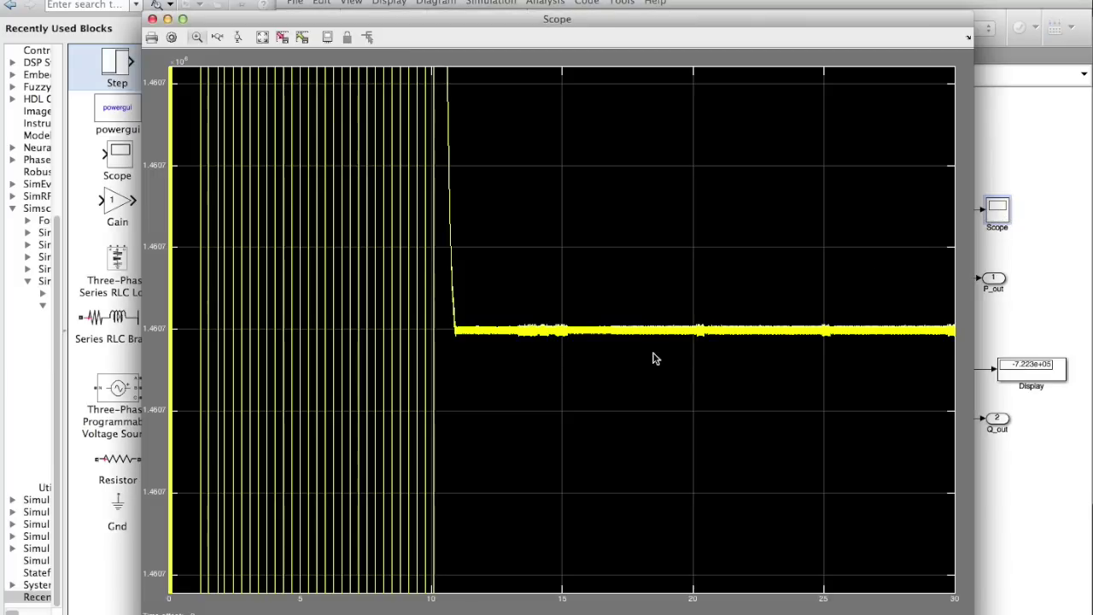
{"action": "left_click", "coordinate": [263, 37]}
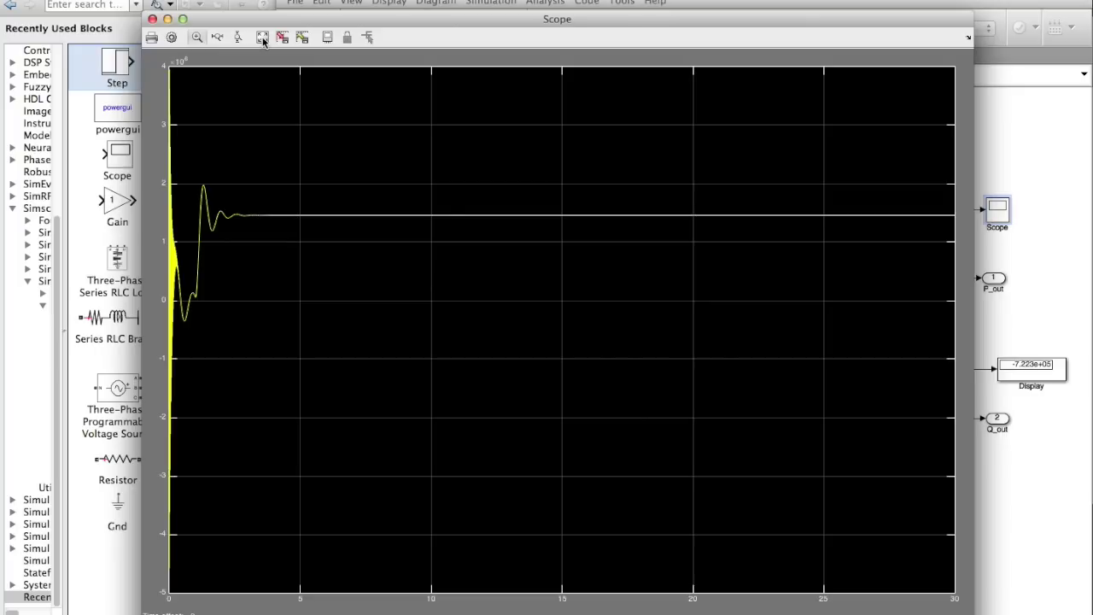